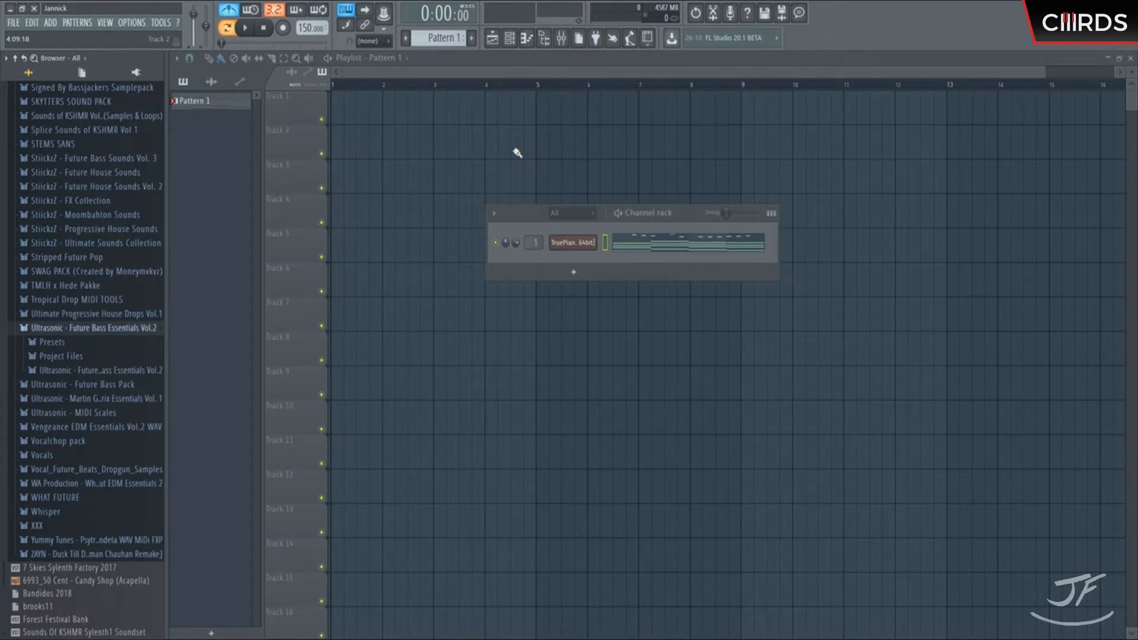
- Open the TruePianos piano roll of Pattern 1 and play back its chords and melody
{"action": "left_click", "coordinate": [652, 242]}
{"action": "right_click", "coordinate": [556, 150], "text": "ctrl"}
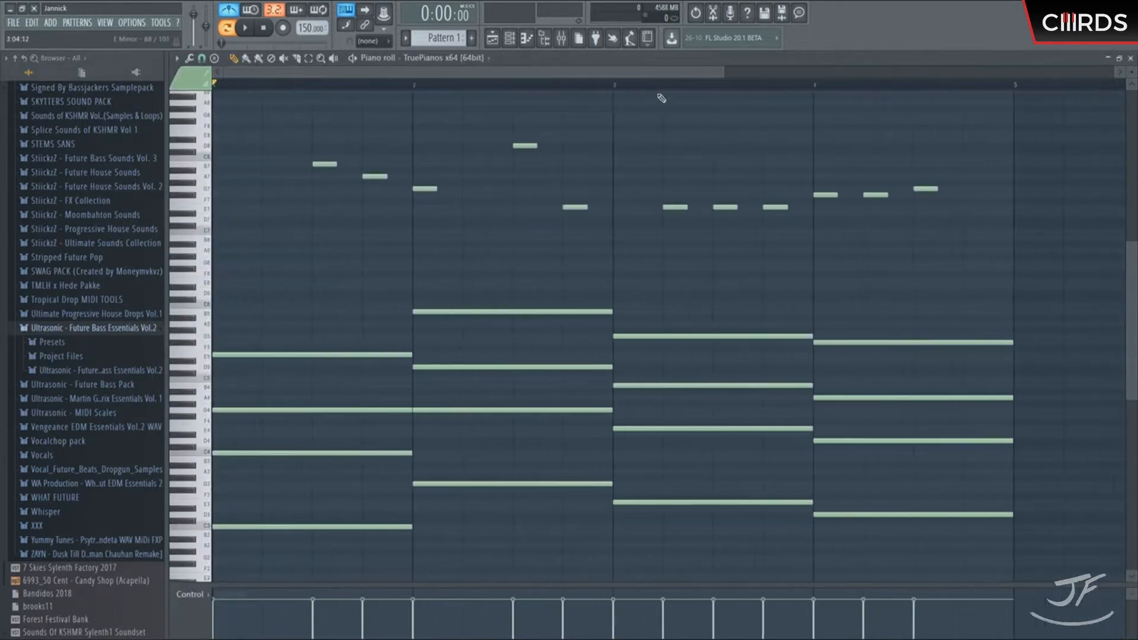
{"action": "scroll", "coordinate": [664, 99], "scroll_direction": "down", "scroll_amount": 2}
{"action": "scroll", "coordinate": [645, 87], "scroll_direction": "down", "scroll_amount": 1}
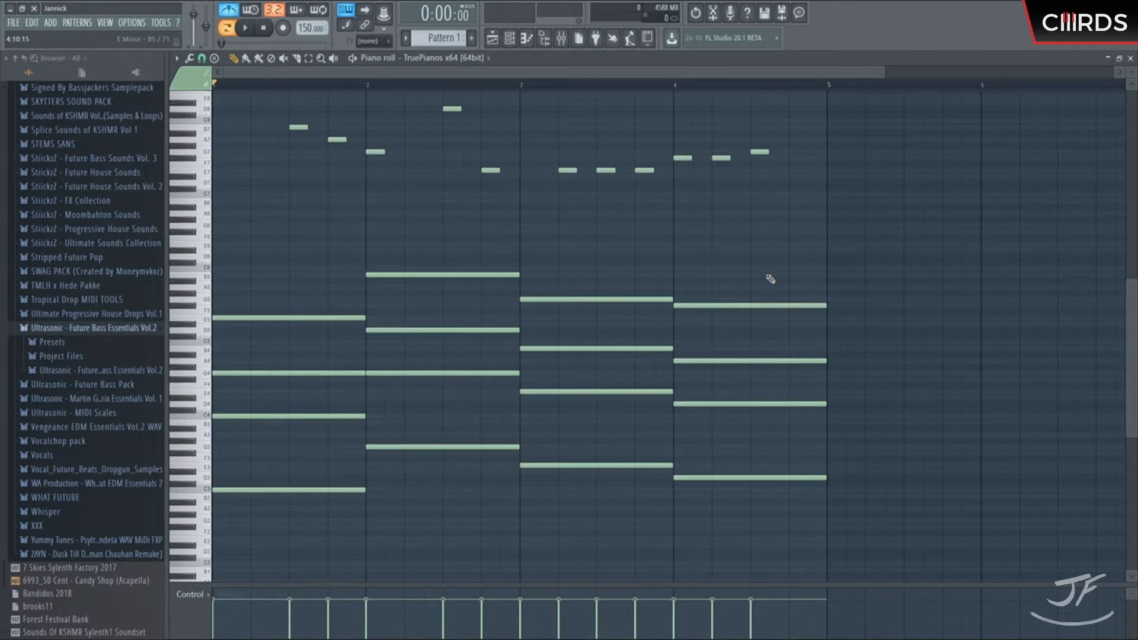
{"action": "key", "text": "space"}
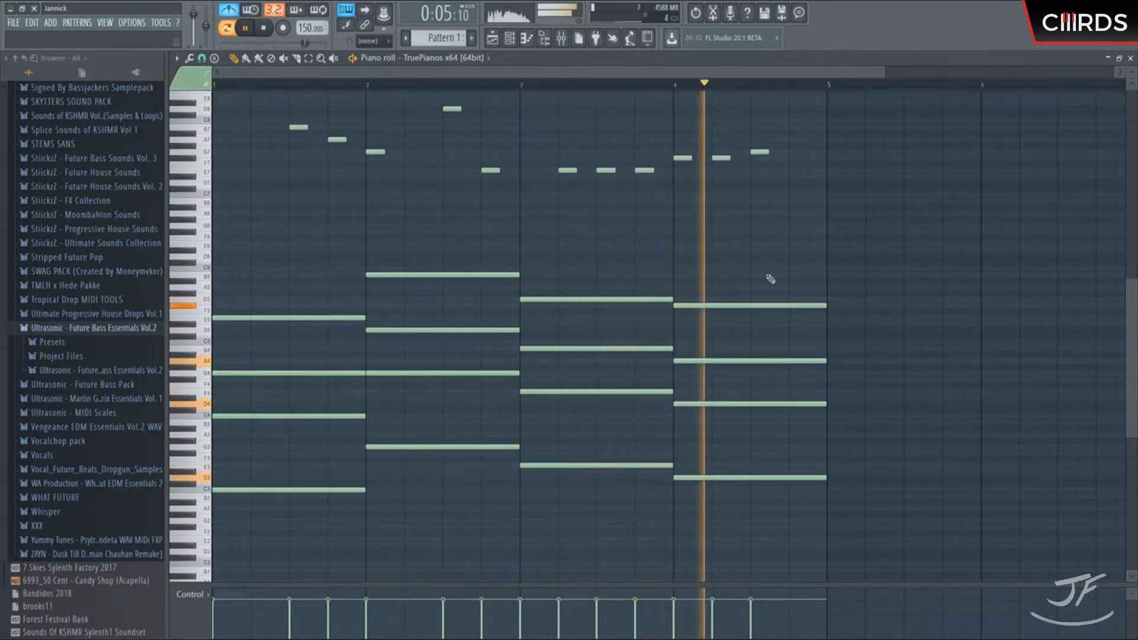
{"action": "key", "text": "space"}
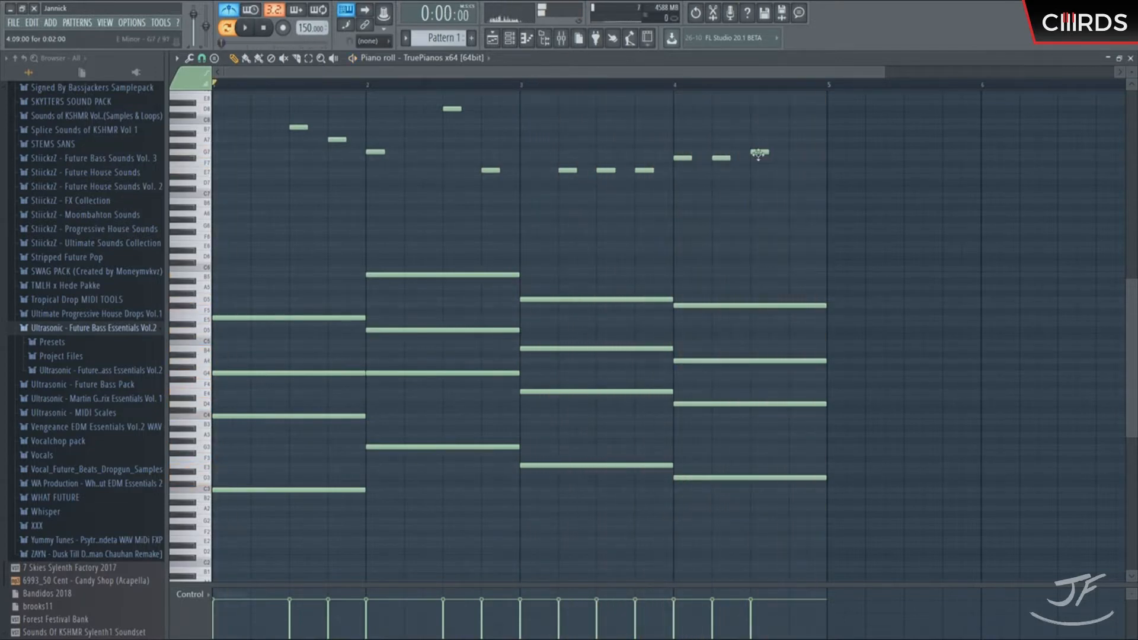
{"action": "left_click", "coordinate": [796, 141]}
{"action": "key", "text": "space"}
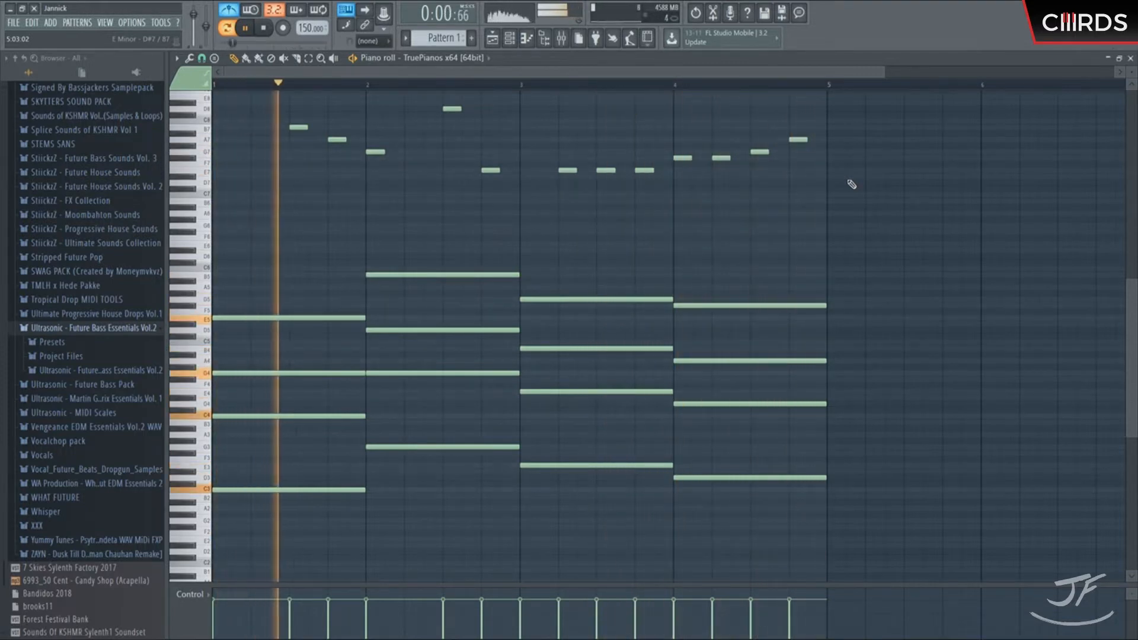
{"action": "right_click", "coordinate": [800, 141]}
- Lengthen the last melody note in bar 4 to four steps and play the pattern back
{"action": "left_click_drag", "start_coordinate": [768, 152], "coordinate": [788, 152]}
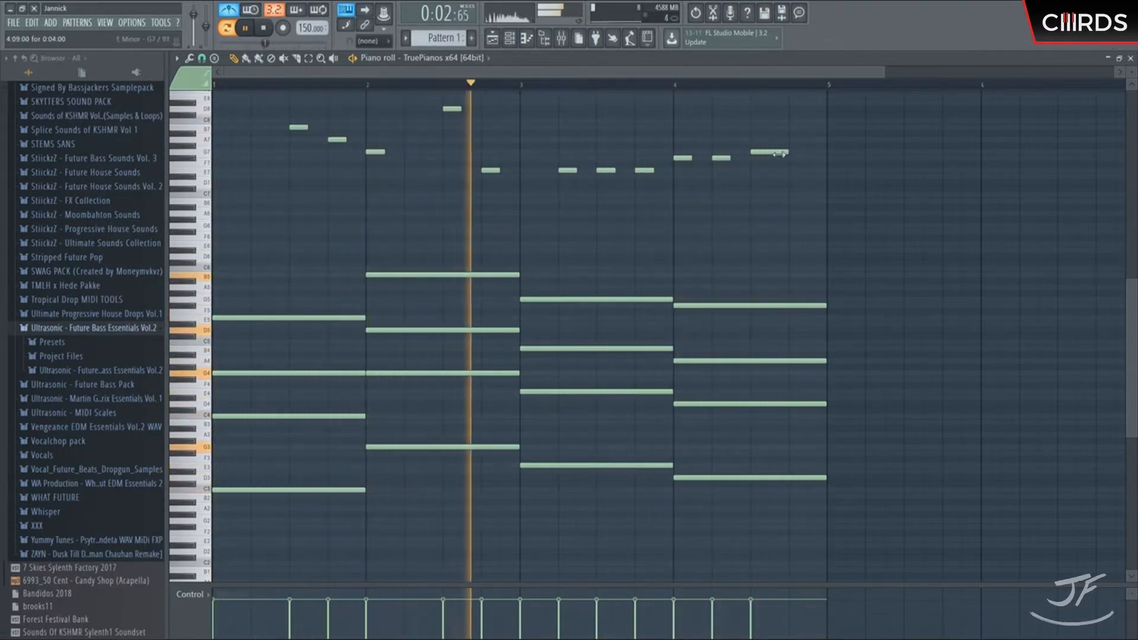
{"action": "key", "text": "space"}
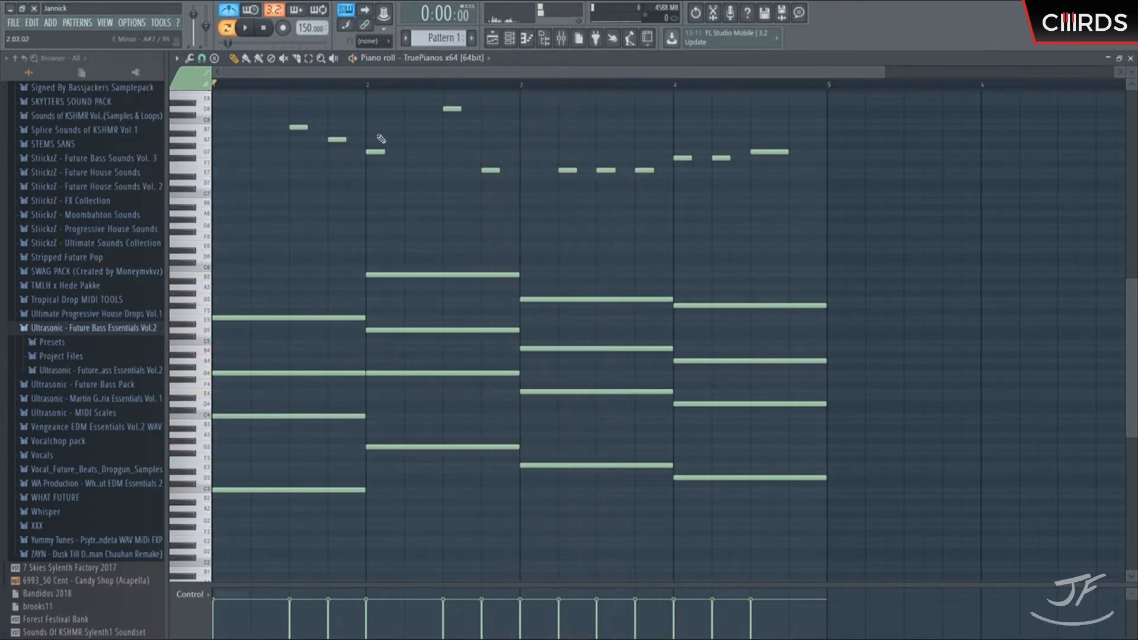
{"action": "key", "text": "space"}
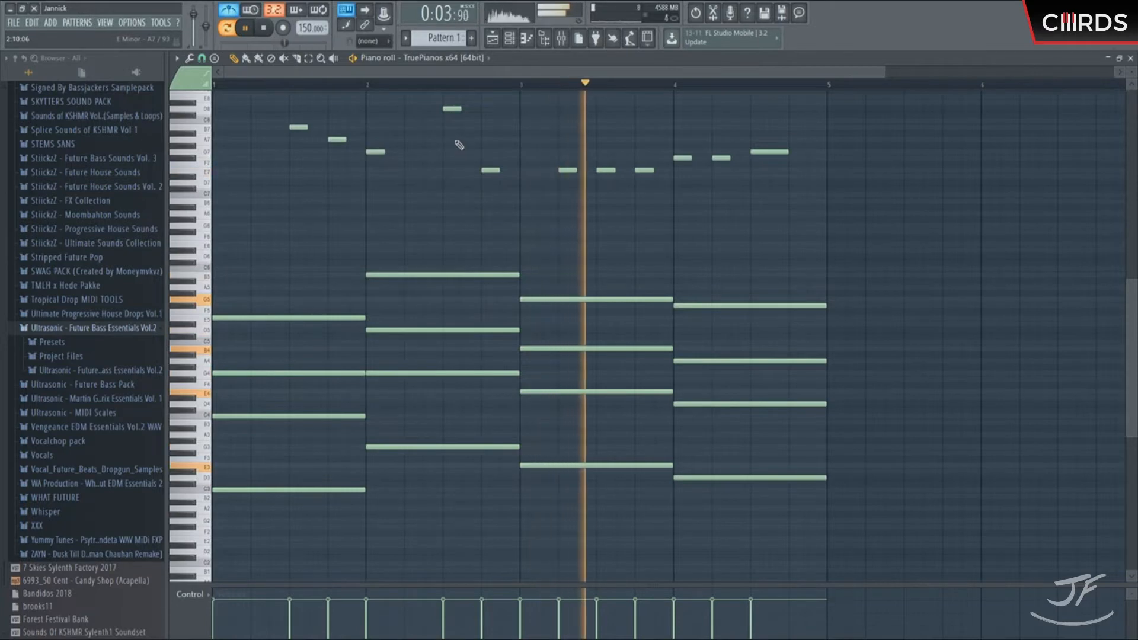
{"action": "scroll", "coordinate": [623, 110], "scroll_direction": "down", "scroll_amount": 2}
{"action": "scroll", "coordinate": [794, 86], "scroll_direction": "up", "scroll_amount": 2}
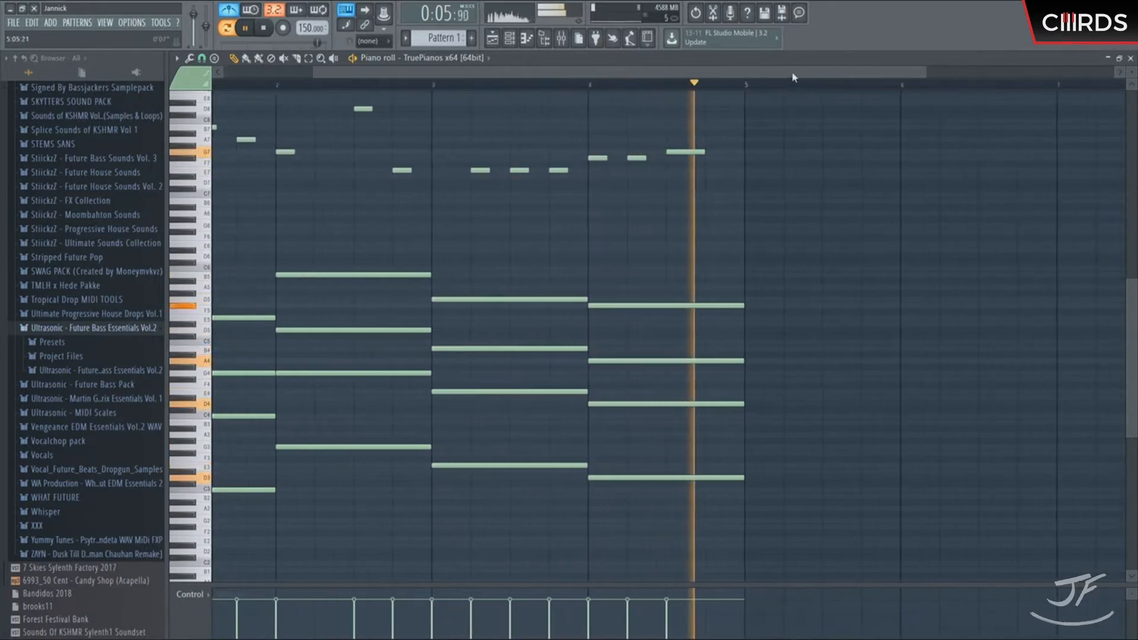
{"action": "scroll", "coordinate": [789, 83], "scroll_direction": "down", "scroll_amount": 2}
{"action": "scroll", "coordinate": [602, 104], "scroll_direction": "up", "scroll_amount": 2}
{"action": "key", "text": "space"}
{"action": "scroll", "coordinate": [920, 152], "scroll_direction": "down", "scroll_amount": 1}
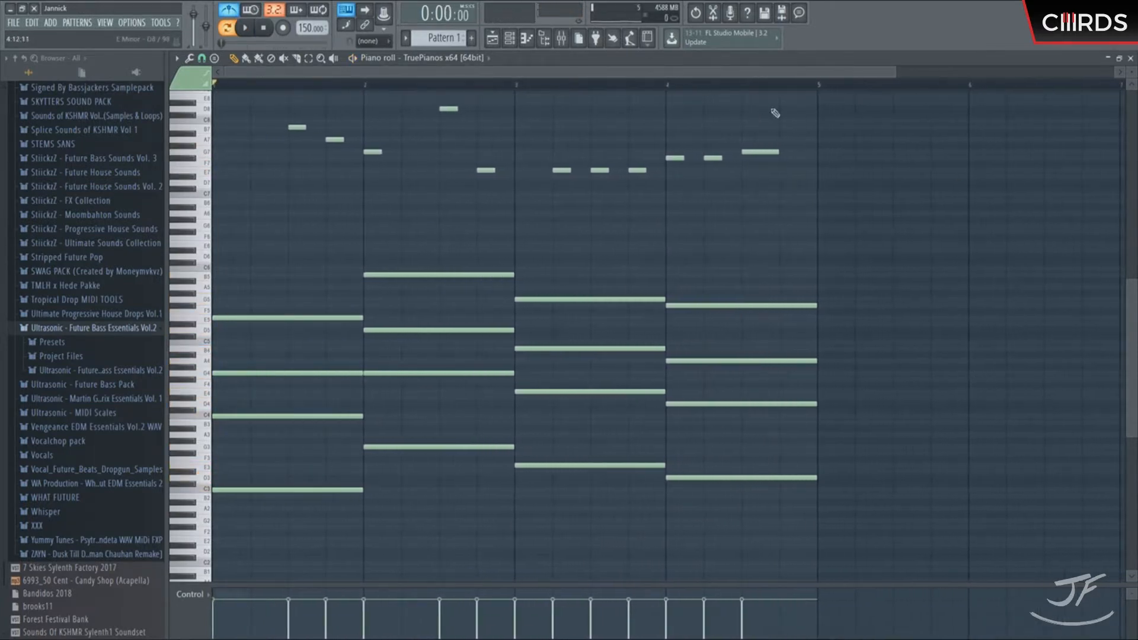
- Return to the Playlist and delete the Pattern 1 clip under the Outro marker
{"action": "left_click", "coordinate": [509, 39]}
{"action": "left_click", "coordinate": [492, 39]}
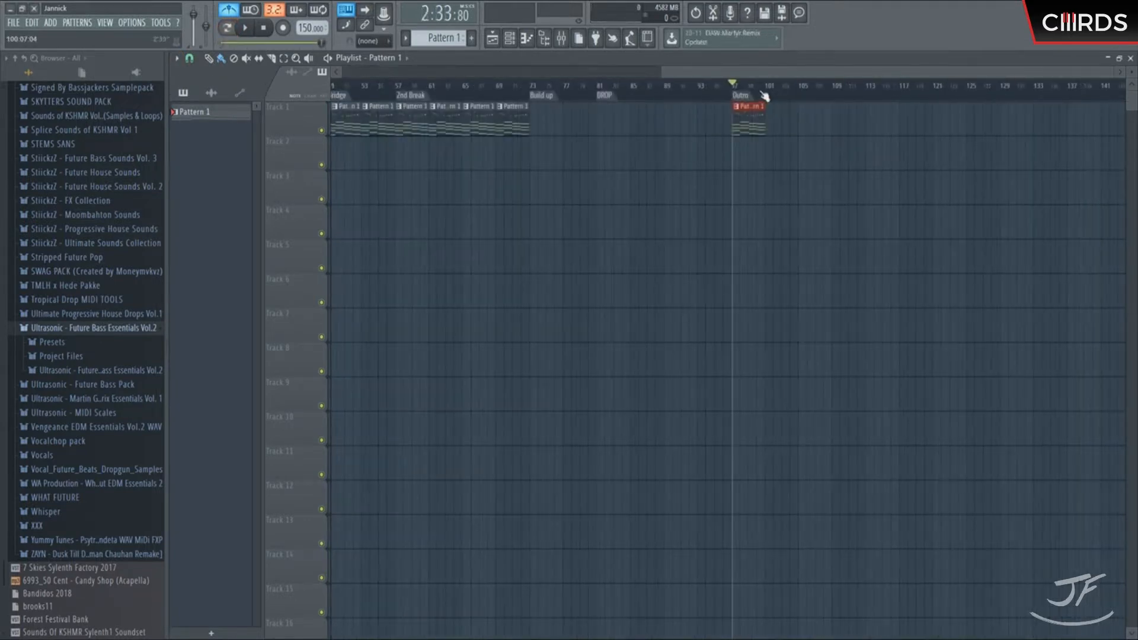
{"action": "scroll", "coordinate": [662, 76], "scroll_direction": "left", "scroll_amount": 10}
{"action": "scroll", "coordinate": [624, 85], "scroll_direction": "down", "scroll_amount": 2}
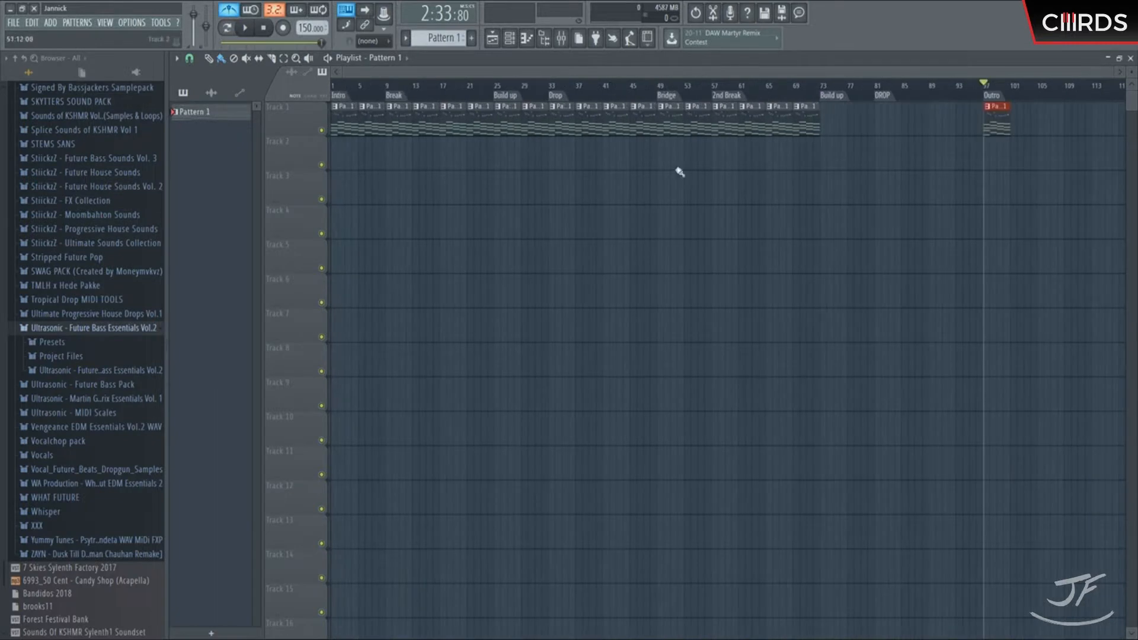
{"action": "right_click", "coordinate": [1007, 119]}
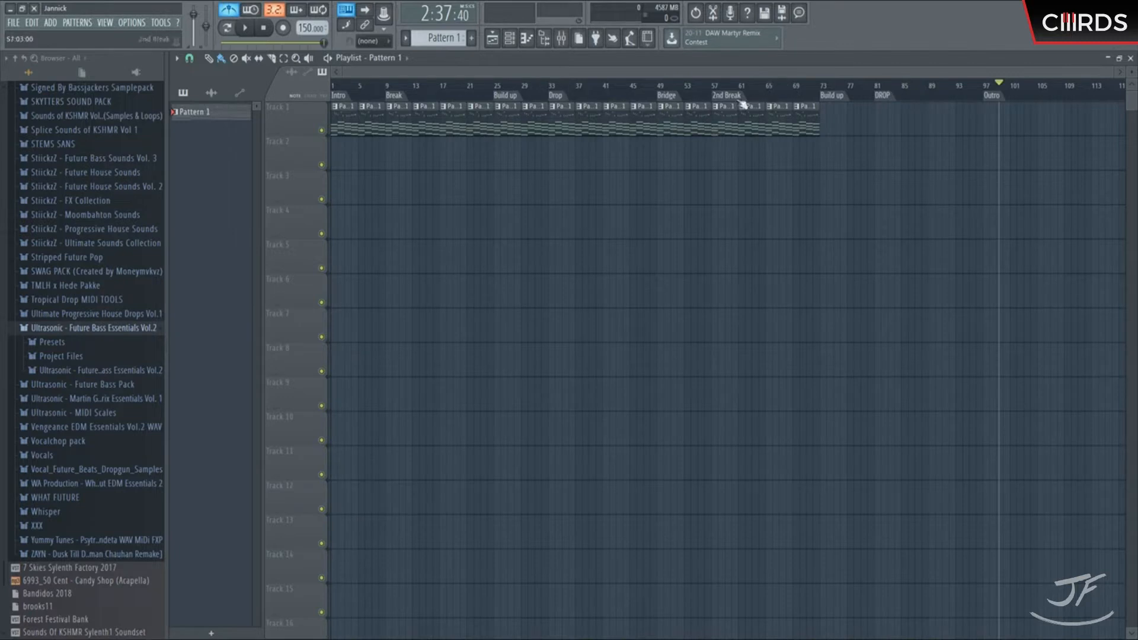
- Move the second Build up and DROP markers to bars 81 and 89, and add Pattern 1 clips at bars 73 and 77
{"action": "mouse_move", "coordinate": [707, 89]}
{"action": "left_mouse_down"}
{"action": "mouse_move", "coordinate": [656, 89]}
{"action": "mouse_move", "coordinate": [696, 86]}
{"action": "left_mouse_up"}
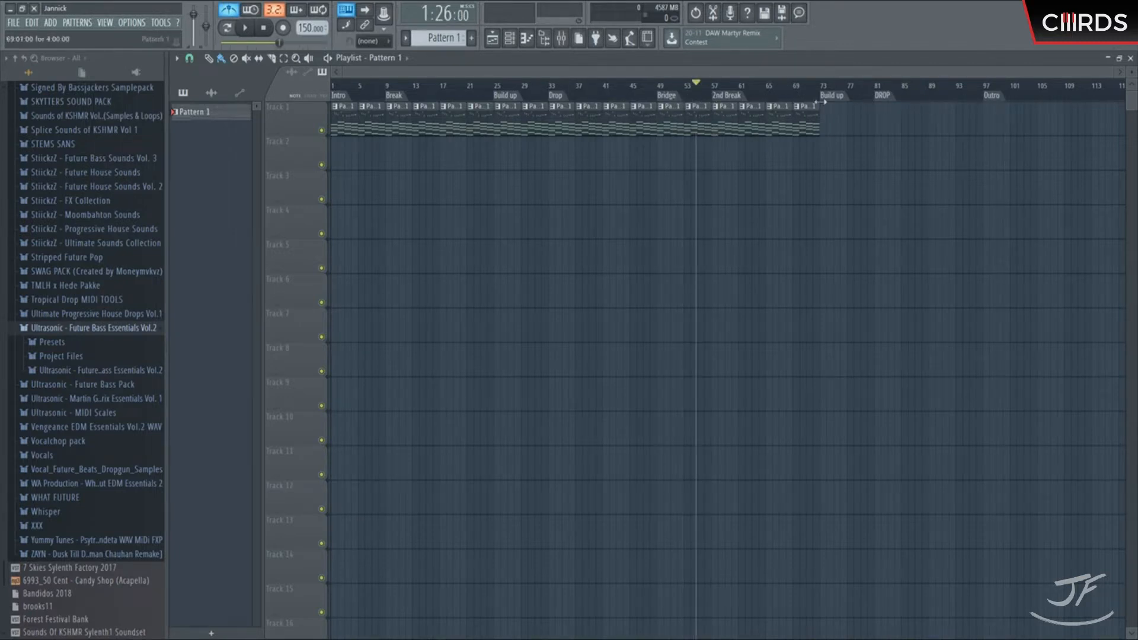
{"action": "left_click_drag", "start_coordinate": [822, 95], "coordinate": [948, 96]}
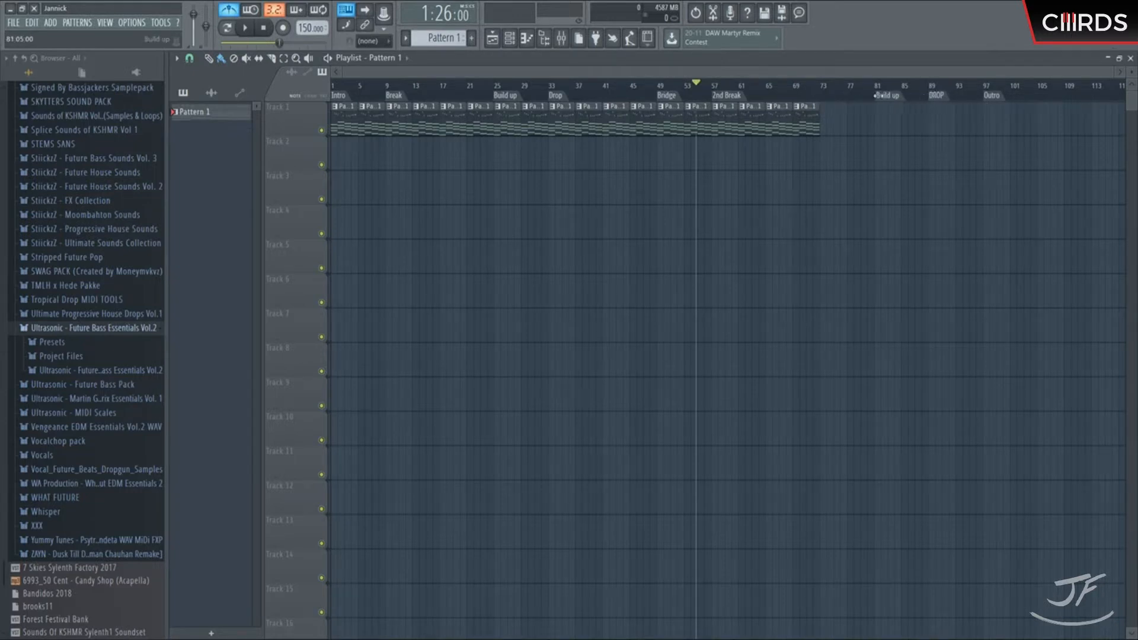
{"action": "mouse_move", "coordinate": [855, 119]}
{"action": "left_mouse_down"}
{"action": "mouse_move", "coordinate": [780, 136]}
{"action": "mouse_move", "coordinate": [831, 117]}
{"action": "left_mouse_up"}
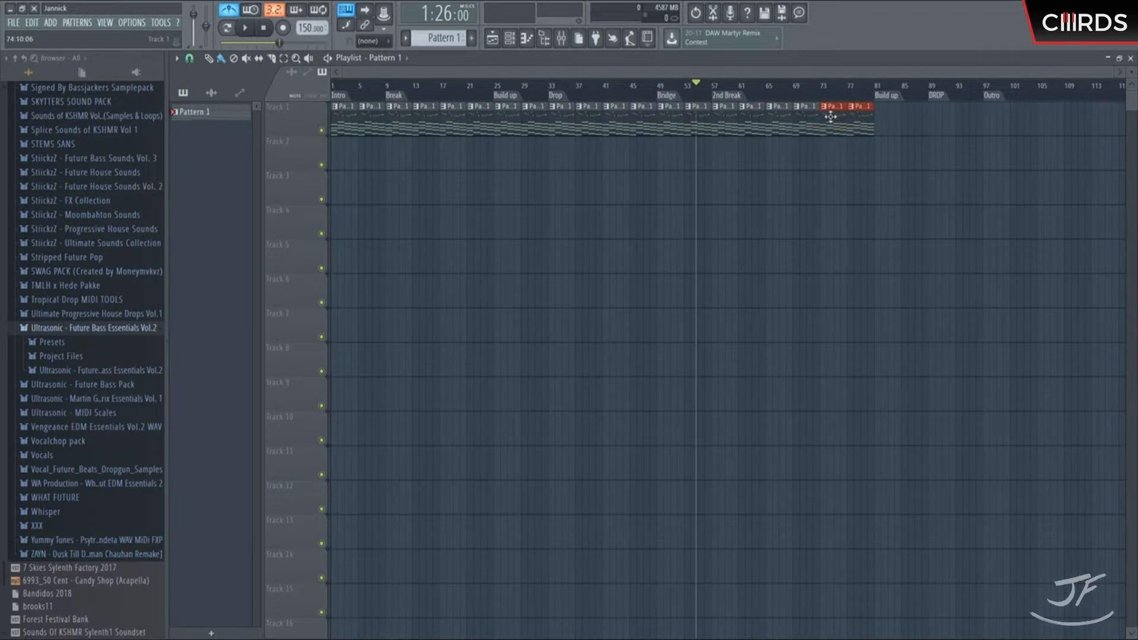
- Move the Outro marker to bar 105 and continue the Pattern 1 clips on Track 1 up to bar 113
{"action": "scroll", "coordinate": [894, 95], "scroll_direction": "up", "scroll_amount": 2}
{"action": "scroll", "coordinate": [895, 96], "scroll_direction": "up", "scroll_amount": 1}
{"action": "scroll", "coordinate": [895, 96], "scroll_direction": "down", "scroll_amount": 3}
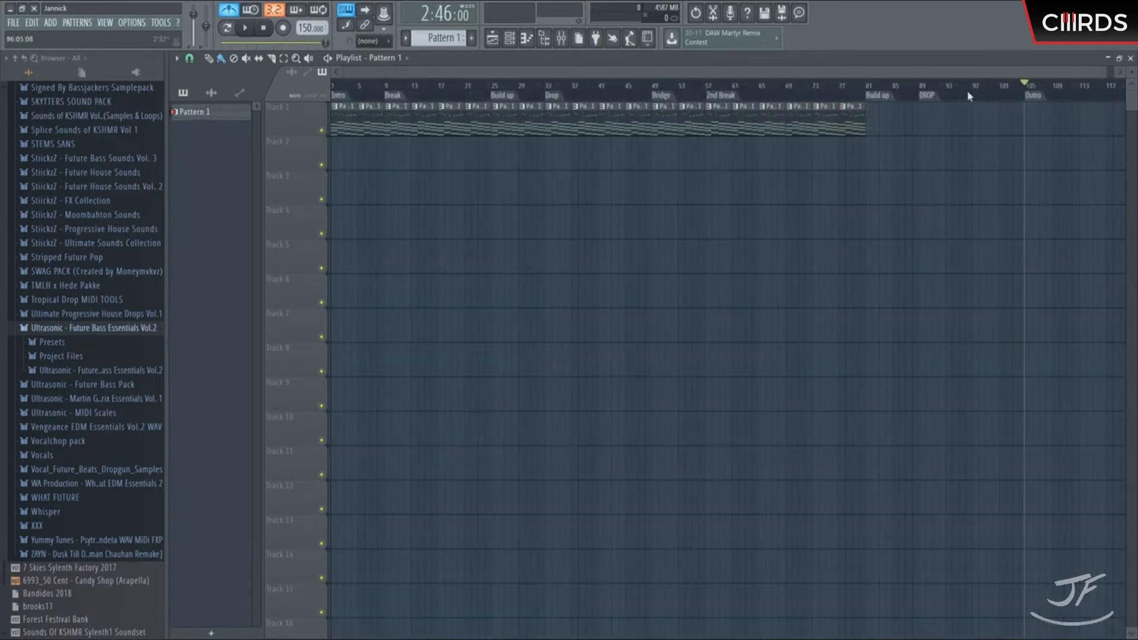
{"action": "scroll", "coordinate": [674, 101], "scroll_direction": "up", "scroll_amount": 2}
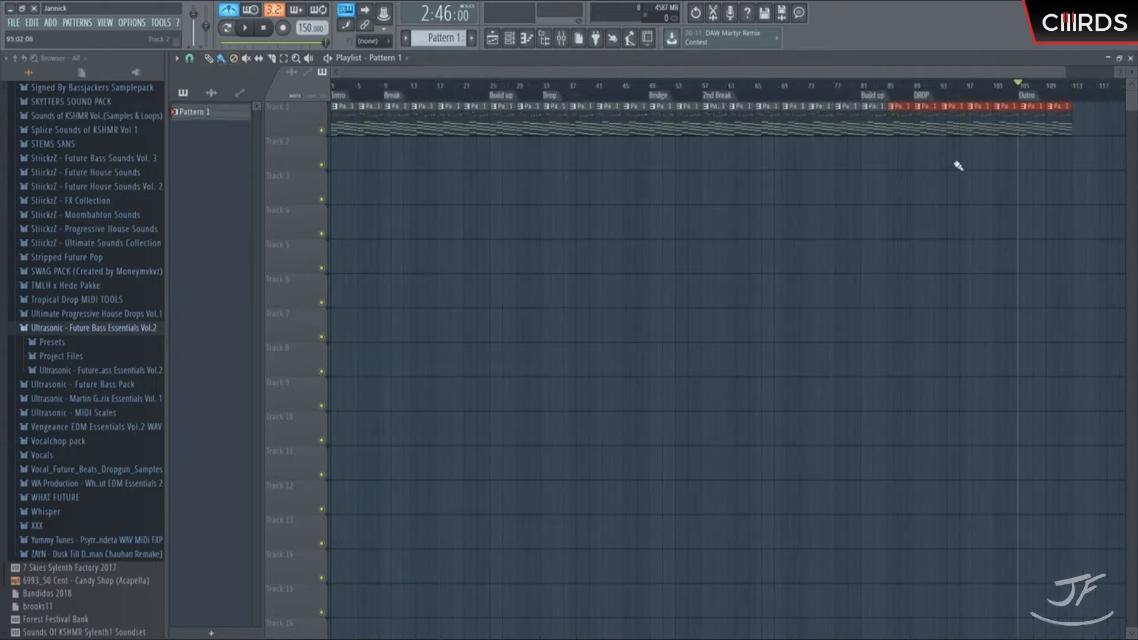
{"action": "left_click", "coordinate": [956, 165], "text": "ctrl"}
- Add a time marker named FINISH at bar 113, where the last Pattern 1 clip ends
{"action": "left_click", "coordinate": [1070, 98]}
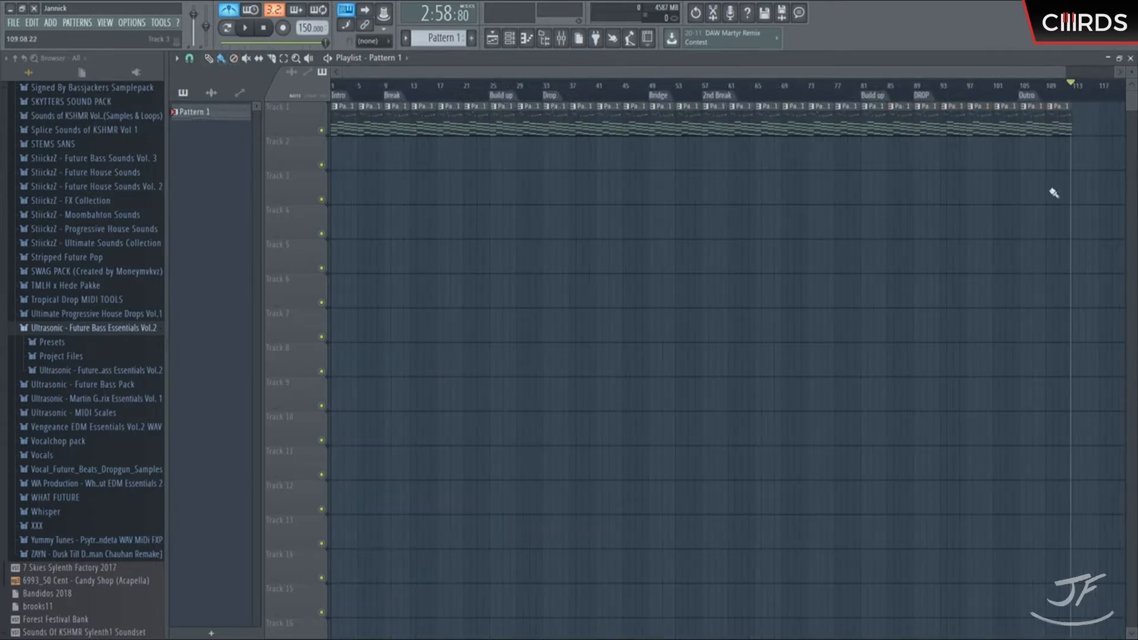
{"action": "scroll", "coordinate": [943, 98], "scroll_direction": "down", "scroll_amount": 1}
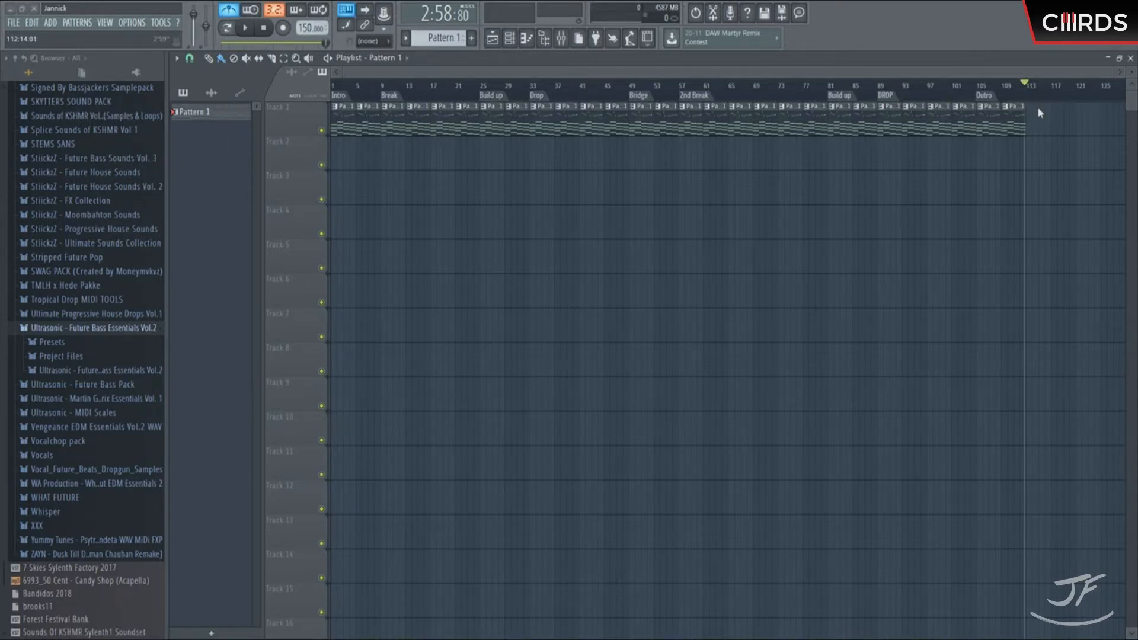
{"action": "key", "text": "Return"}
- Show the channel rack, reposition it lower over the Playlist, and hide it again
{"action": "left_click", "coordinate": [510, 41]}
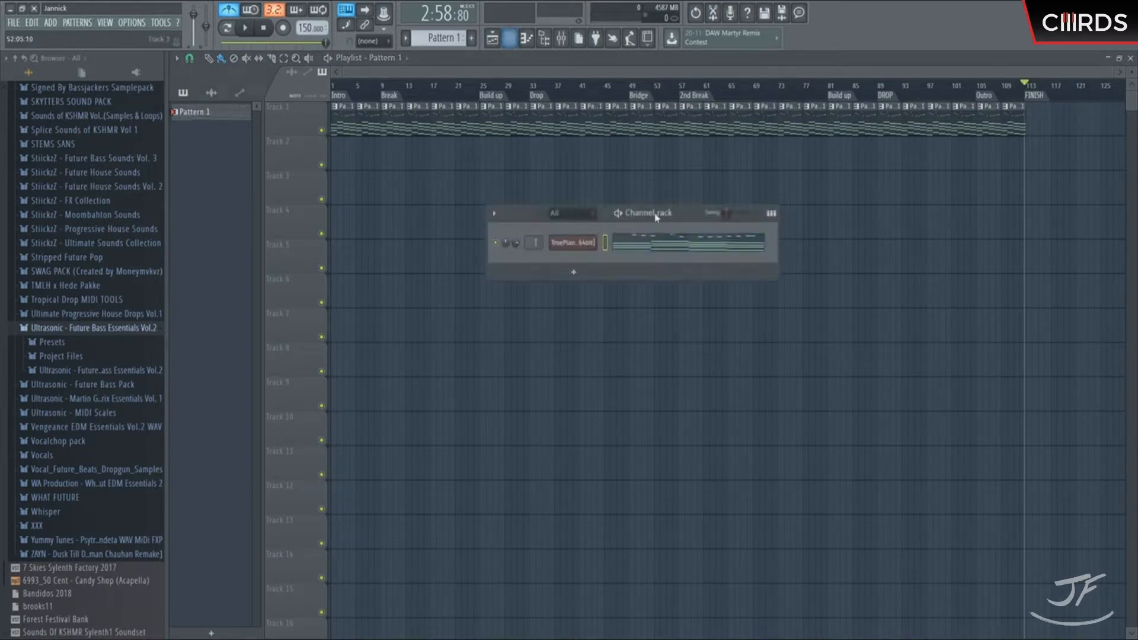
{"action": "left_click_drag", "start_coordinate": [656, 217], "coordinate": [605, 272]}
{"action": "left_click", "coordinate": [721, 267]}
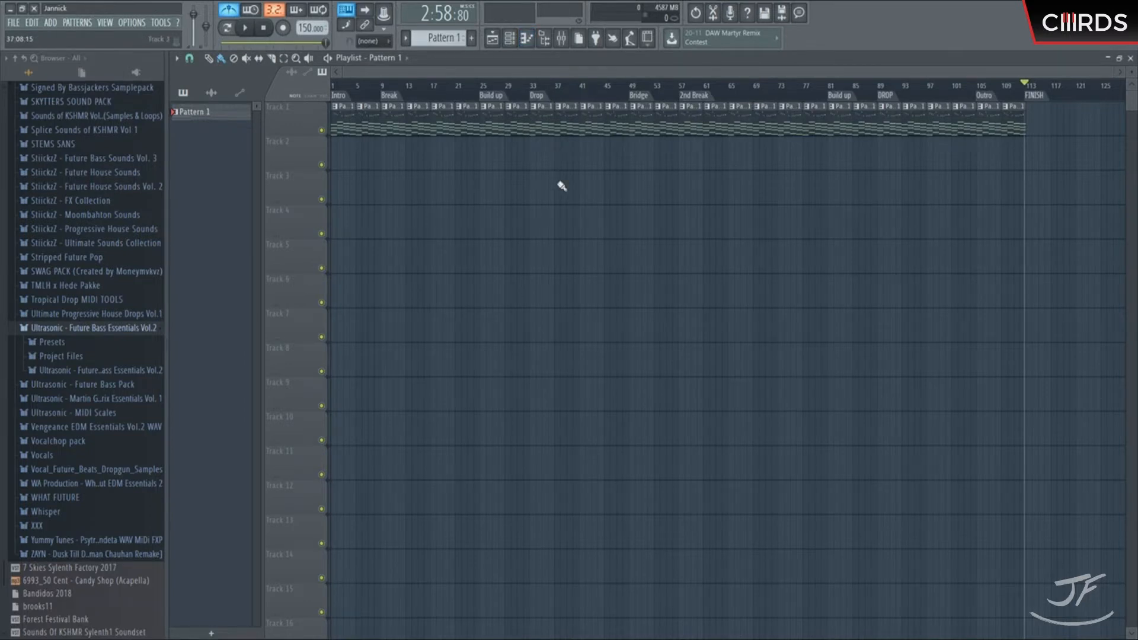
- Reopen the TruePianos piano roll from the channel rack and listen to the start of Pattern 1
{"action": "left_click", "coordinate": [509, 39]}
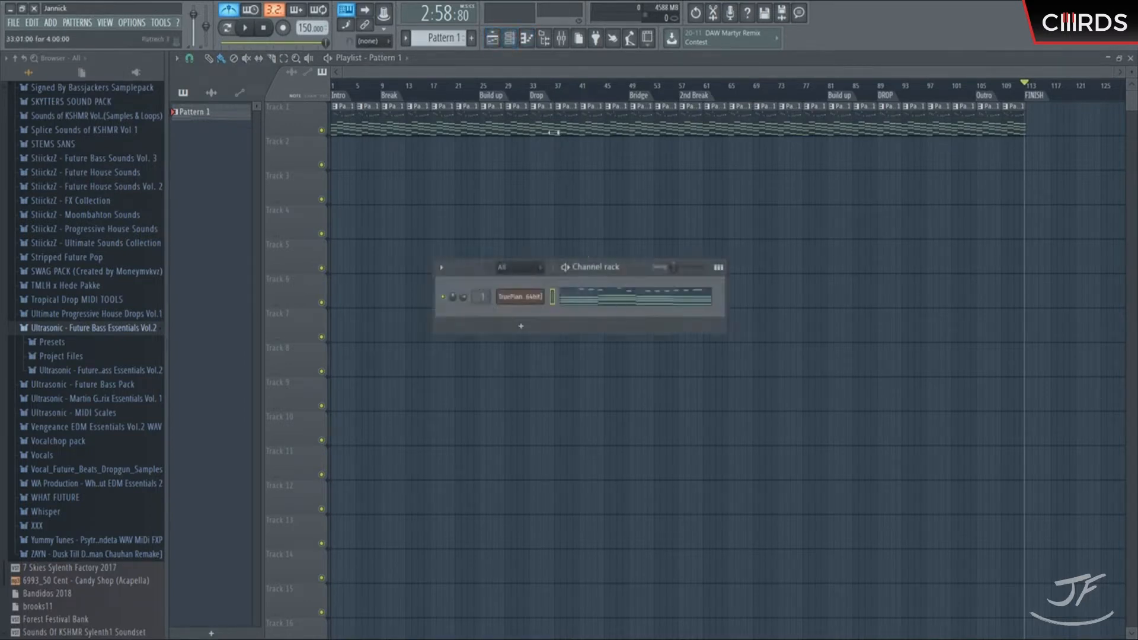
{"action": "left_click", "coordinate": [604, 301]}
{"action": "scroll", "coordinate": [533, 90], "scroll_direction": "up", "scroll_amount": 3}
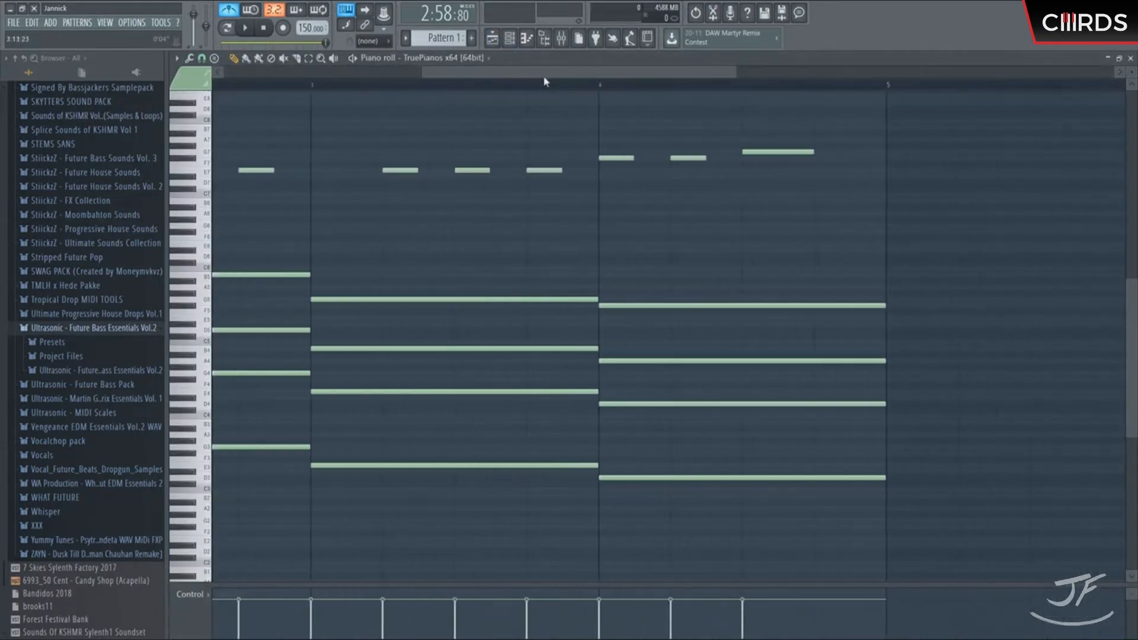
{"action": "scroll", "coordinate": [546, 82], "scroll_direction": "down", "scroll_amount": 5}
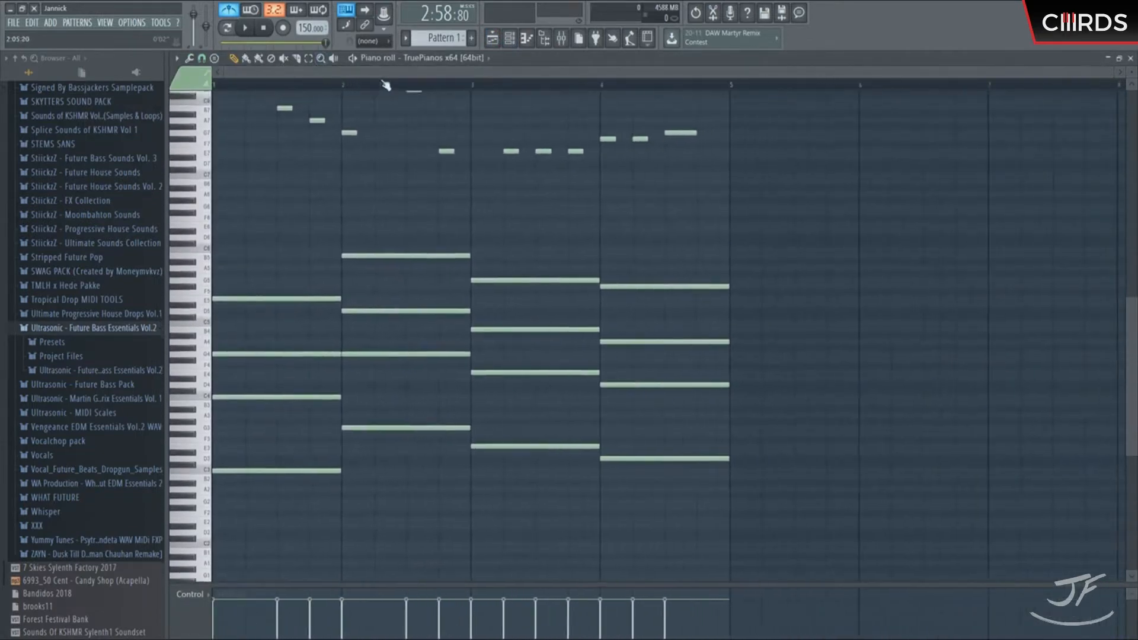
{"action": "scroll", "coordinate": [386, 86], "scroll_direction": "down", "scroll_amount": 1}
{"action": "key", "text": "space"}
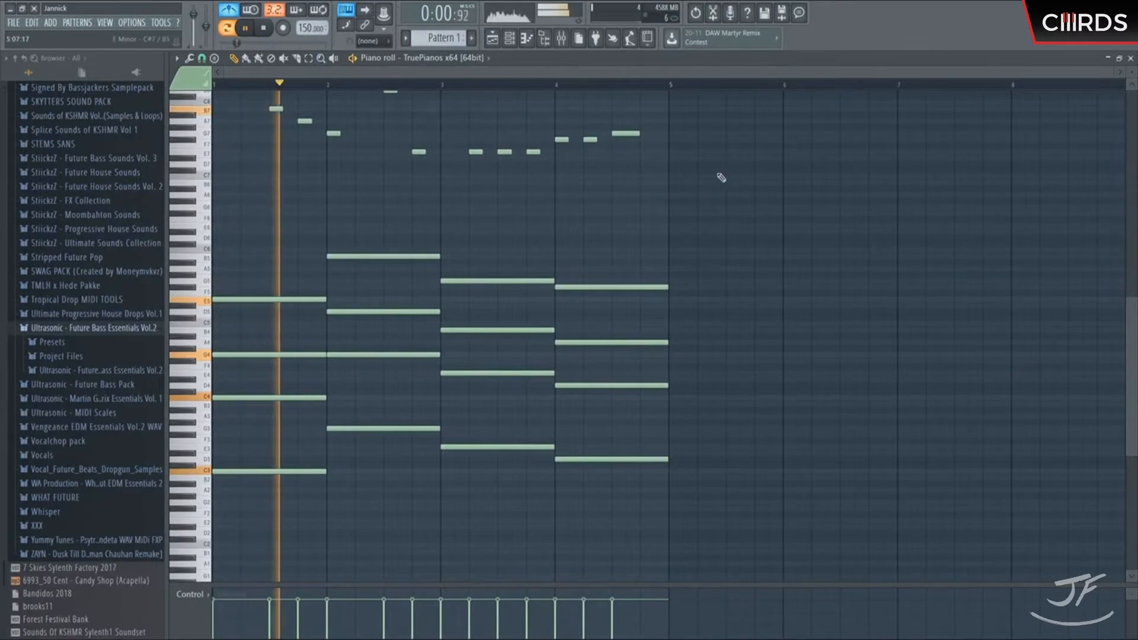
{"action": "scroll", "coordinate": [722, 178], "scroll_direction": "up", "scroll_amount": 2}
{"action": "key", "text": "space"}
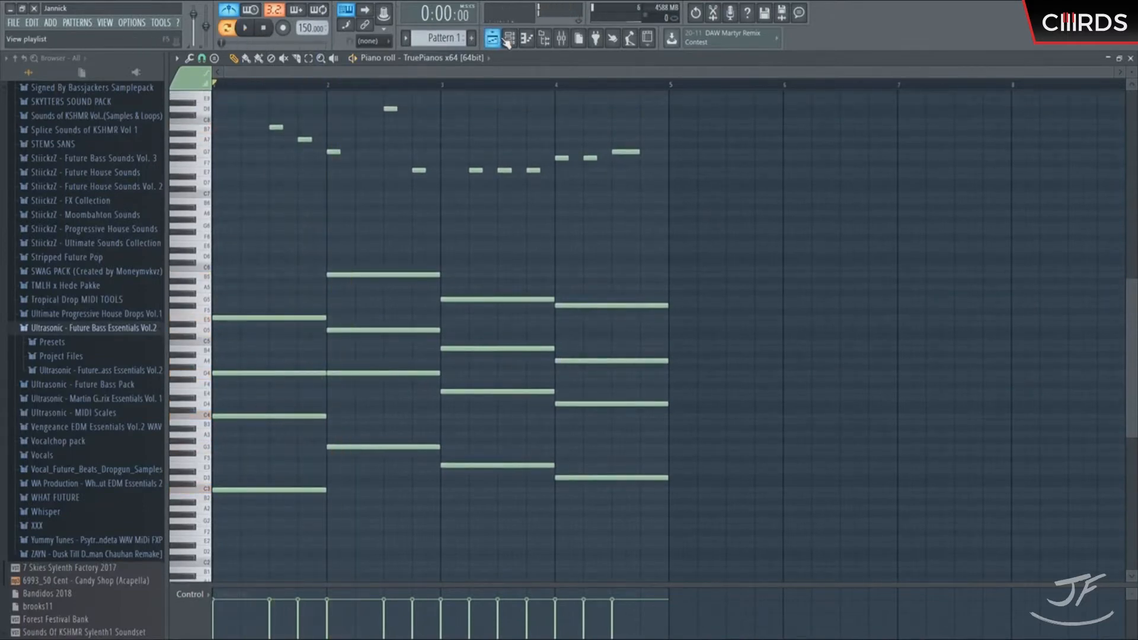
- Go back to the Playlist and add a Serum_x64 channel in the channel rack, placing its plugin window over the Playlist
{"action": "left_click", "coordinate": [505, 39]}
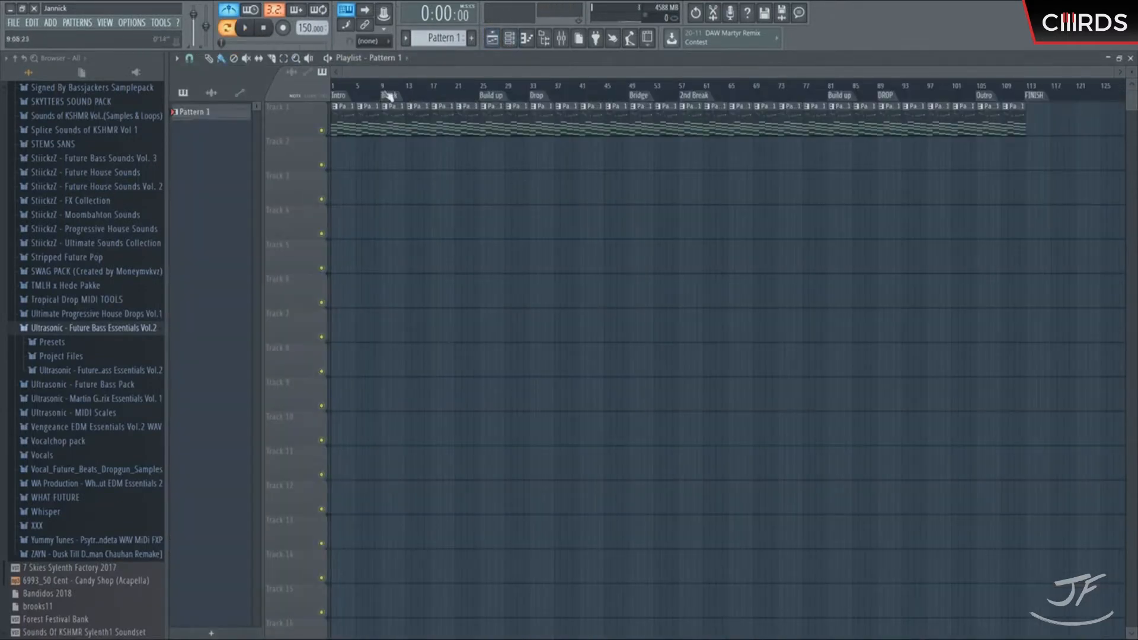
{"action": "left_click", "coordinate": [510, 39]}
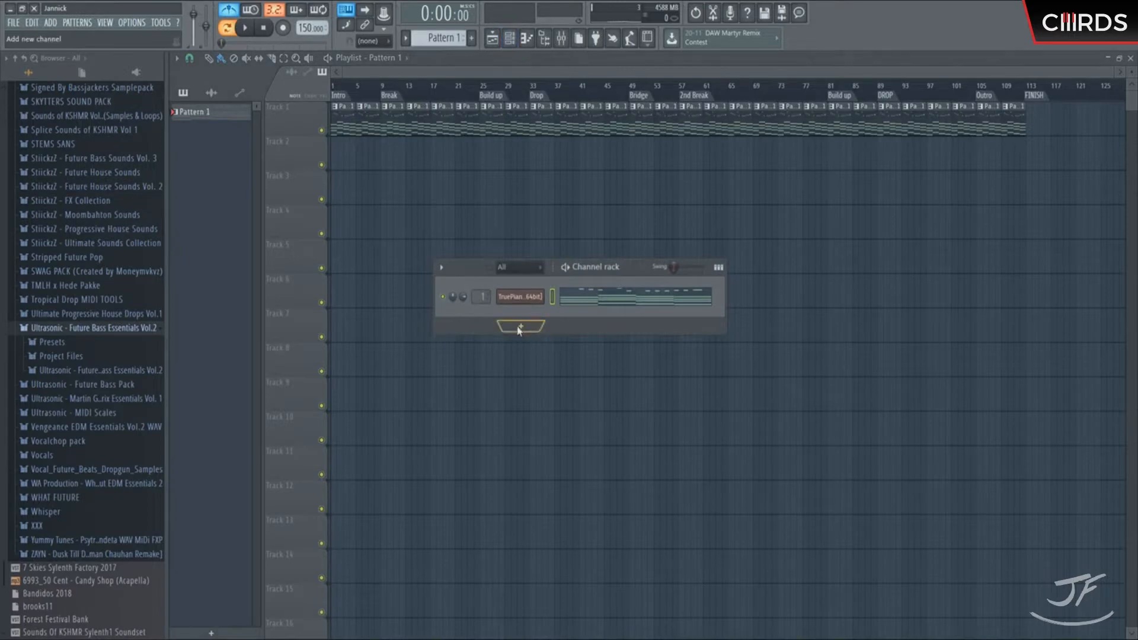
{"action": "left_click", "coordinate": [667, 78]}
{"action": "left_click_drag", "start_coordinate": [472, 229], "coordinate": [570, 133]}
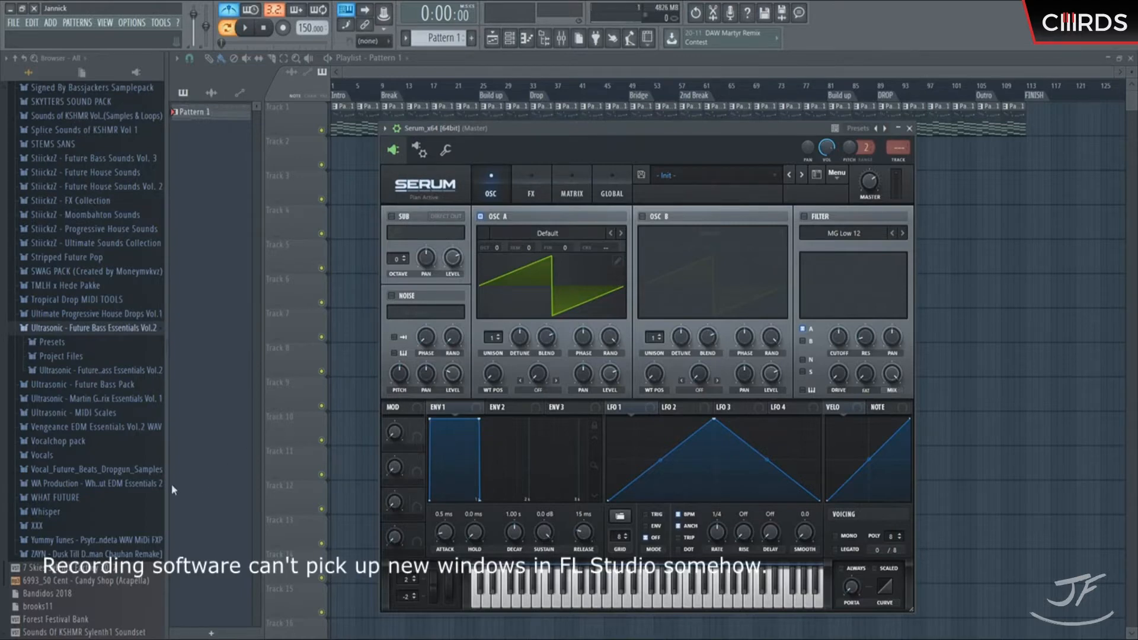
- Load the Future Bass - CHORDS 01 preset from Future Bass Essentials Vol.2 into Serum and audition it with a note
{"action": "left_click_drag", "start_coordinate": [172, 484], "coordinate": [520, 239]}
{"action": "left_click", "coordinate": [581, 131]}
{"action": "key", "text": "v"}
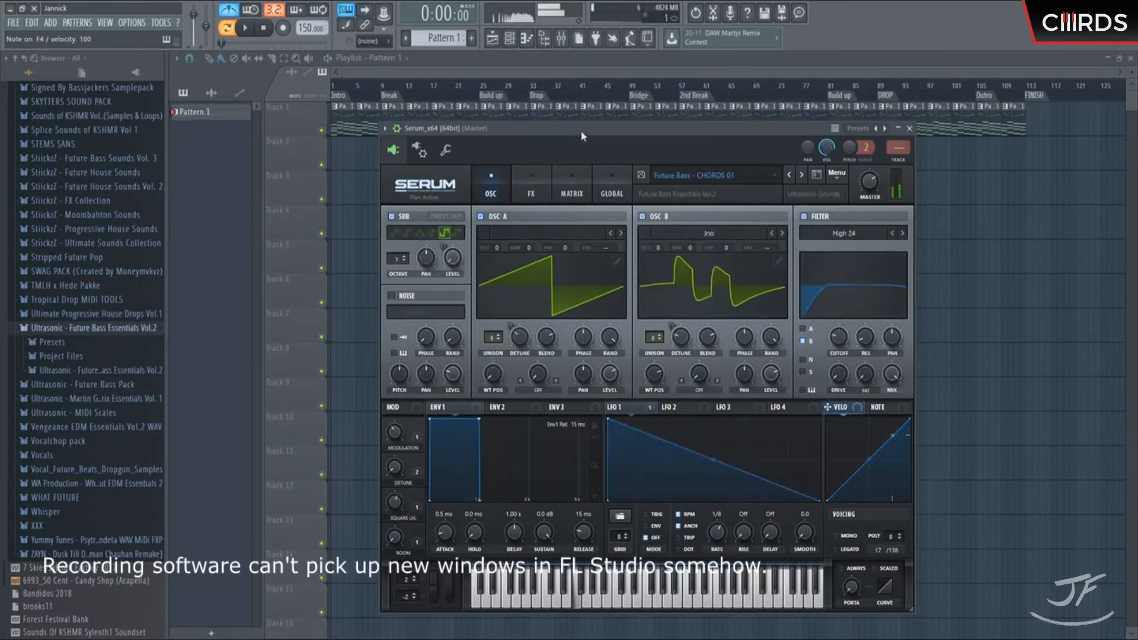
- Step through Serum's following chord presets to Future Bass - CHORDS 05 and bring up the channel rack
{"action": "left_click", "coordinate": [801, 175]}
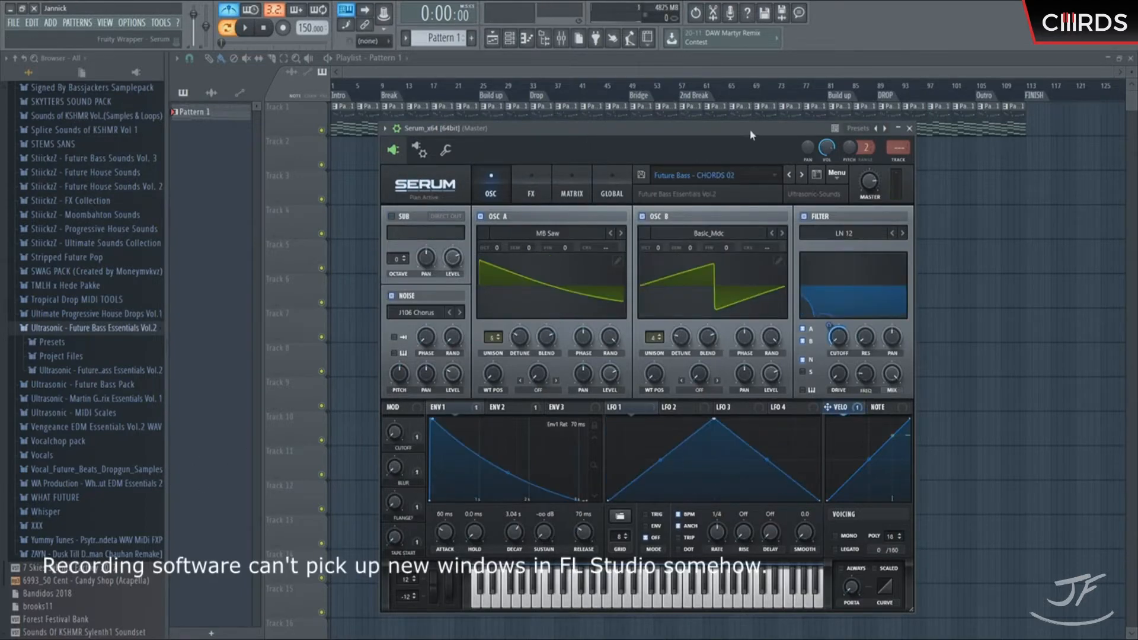
{"action": "left_click", "coordinate": [802, 175]}
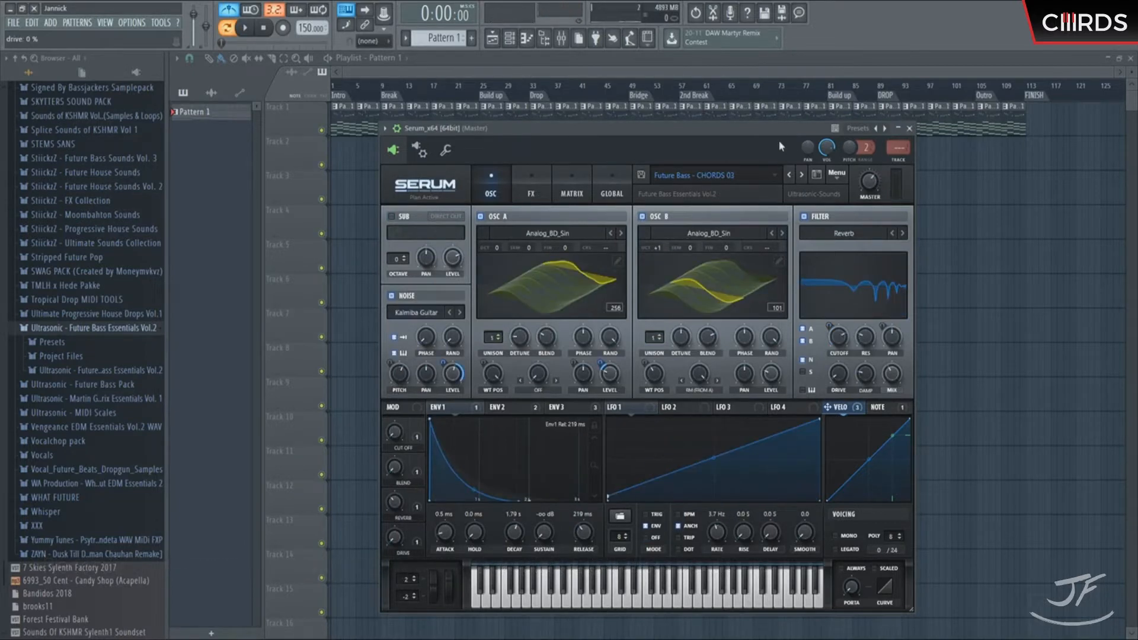
{"action": "left_click", "coordinate": [801, 175]}
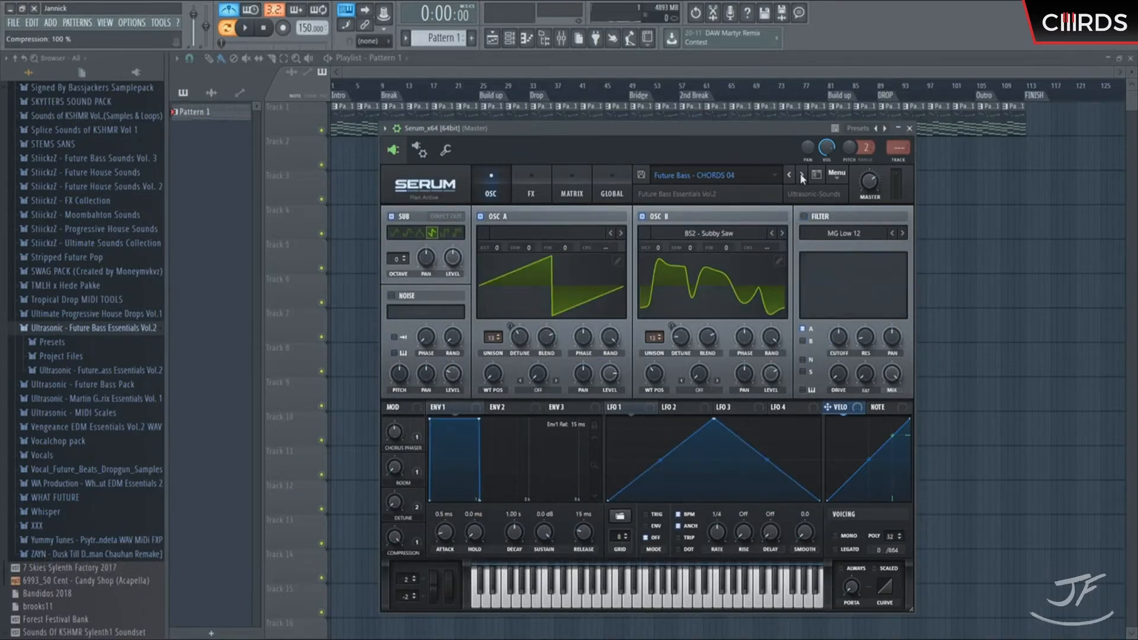
{"action": "left_click", "coordinate": [802, 175]}
{"action": "key", "text": "F6"}
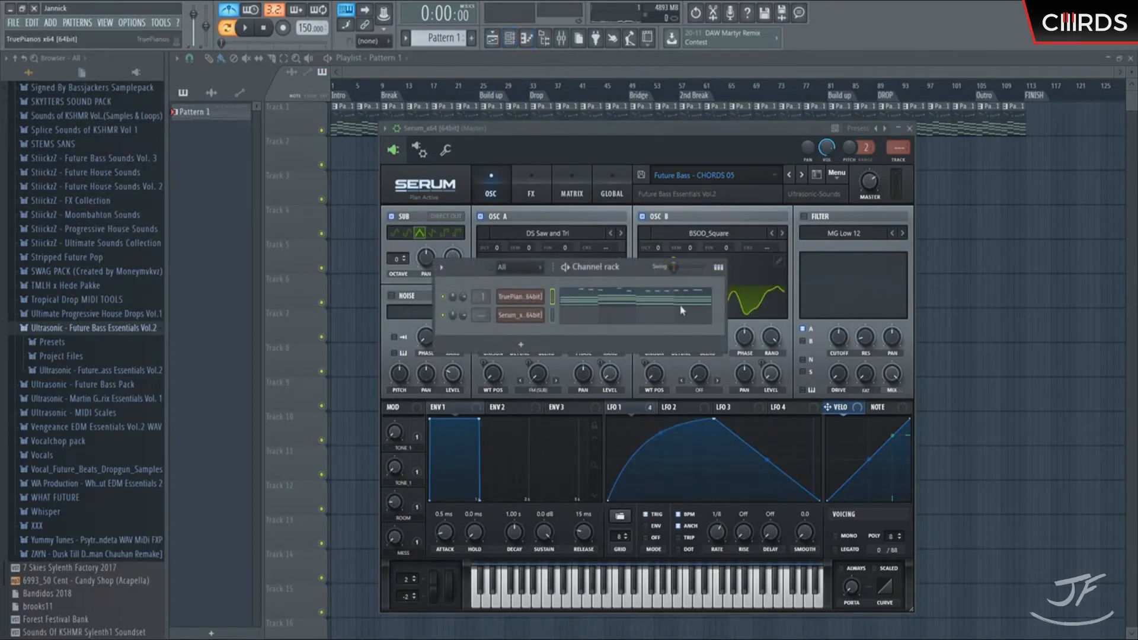
- Paste the copied piano notes into the Serum_x64 channel of a new Pattern 2 and open them in the piano roll
{"action": "left_click", "coordinate": [471, 38]}
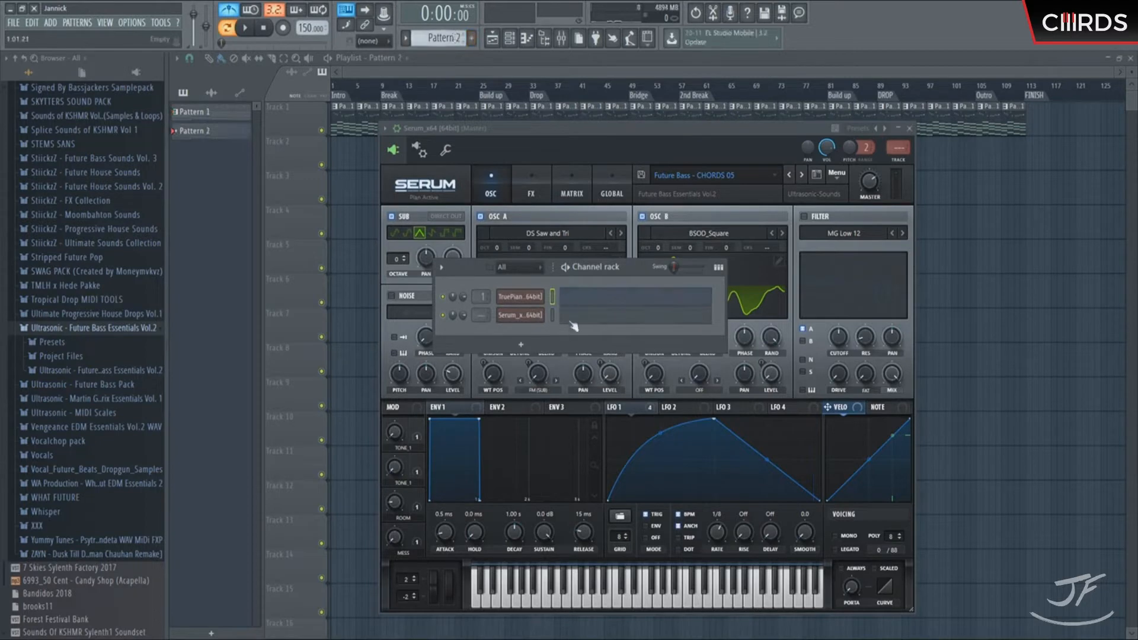
{"action": "left_click", "coordinate": [552, 315]}
{"action": "key", "text": "ctrl+v"}
{"action": "left_click", "coordinate": [660, 317]}
{"action": "scroll", "coordinate": [660, 302], "scroll_direction": "up", "scroll_amount": 2}
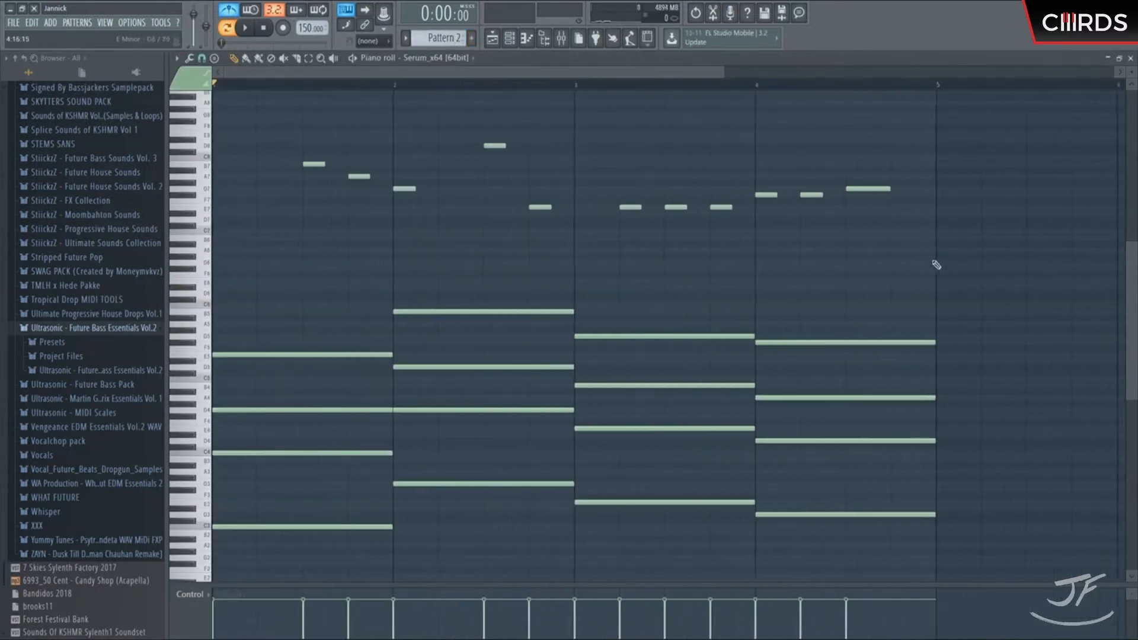
- Delete the melody notes above the chords in Pattern 2 and listen to the remaining chords
{"action": "left_click_drag", "start_coordinate": [979, 255], "coordinate": [264, 123]}
{"action": "key", "text": "Delete"}
{"action": "key", "text": "space"}
{"action": "scroll", "coordinate": [509, 168], "scroll_direction": "up", "scroll_amount": 3}
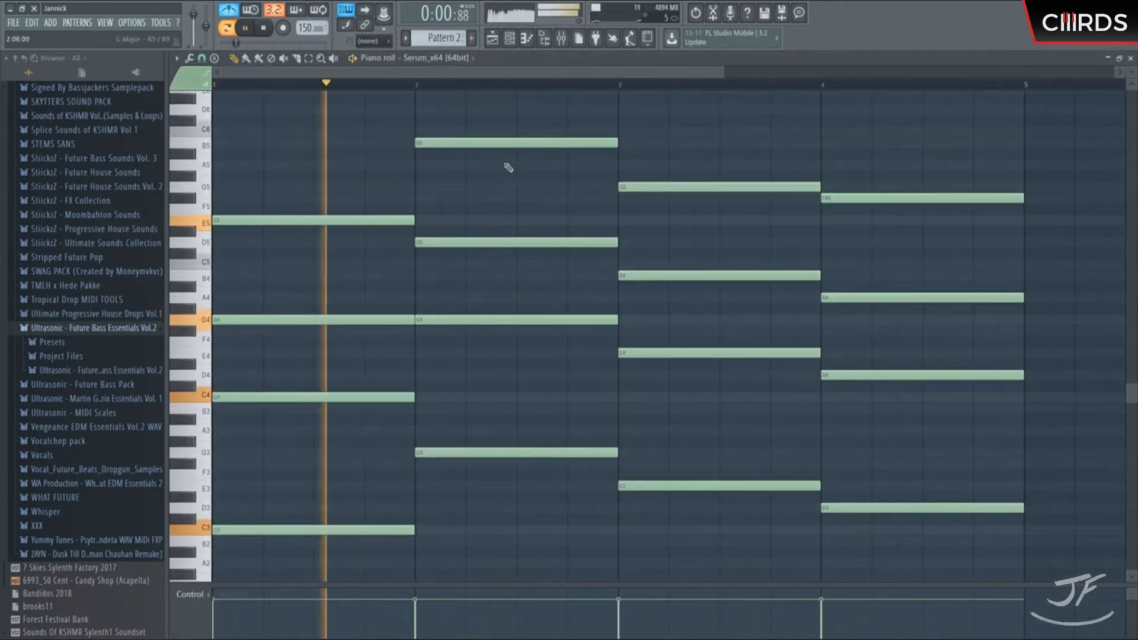
{"action": "scroll", "coordinate": [623, 113], "scroll_direction": "down", "scroll_amount": 4}
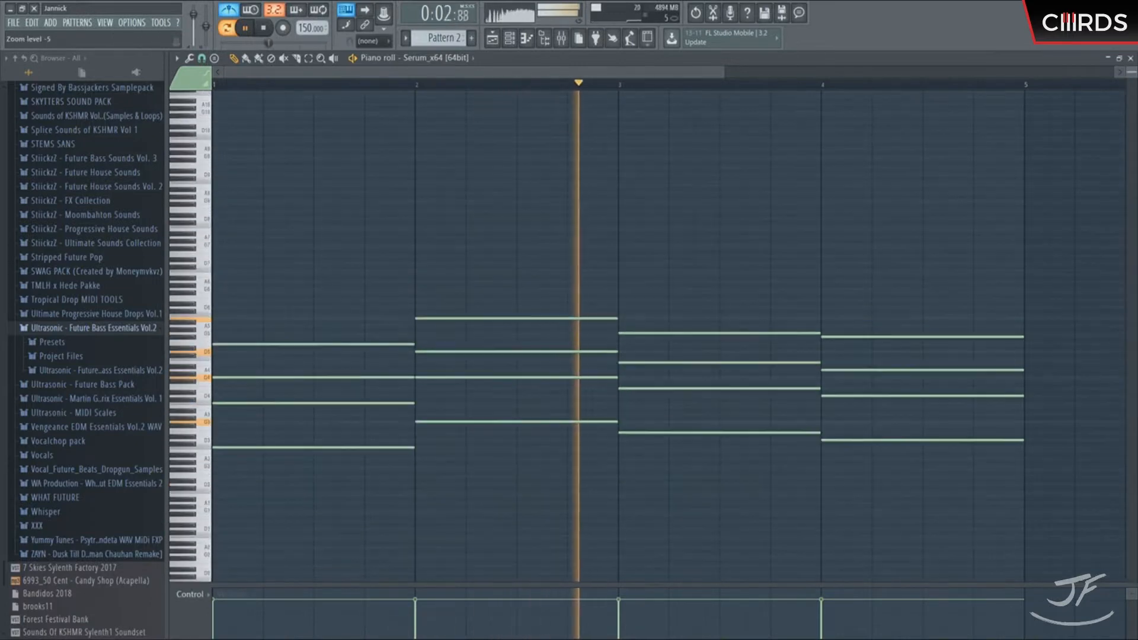
{"action": "left_click_drag", "start_coordinate": [724, 72], "coordinate": [841, 144]}
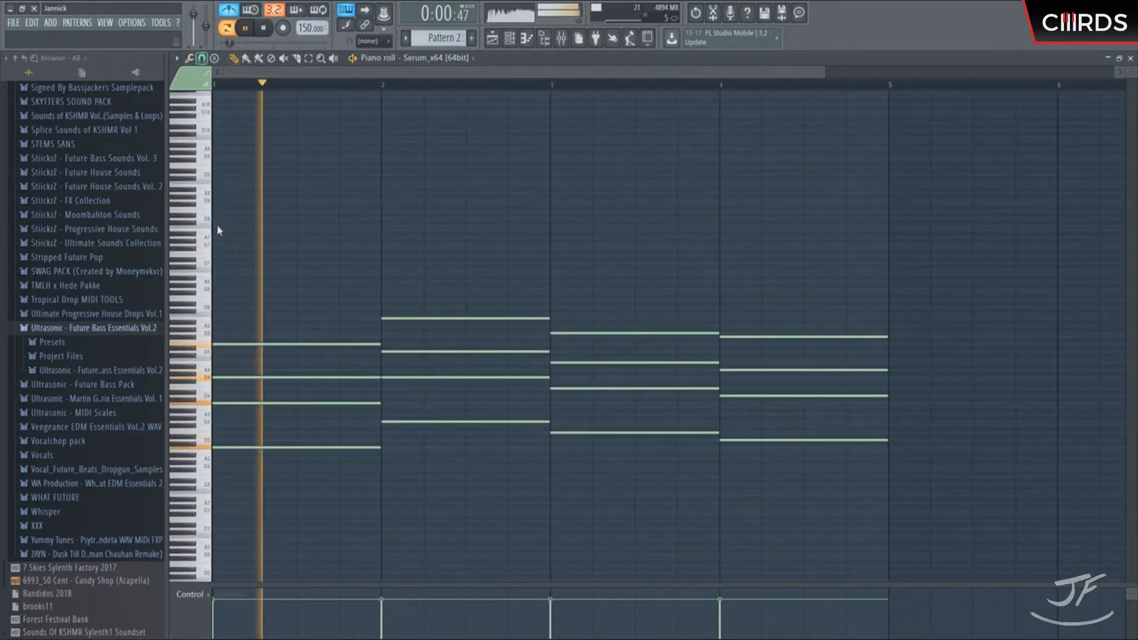
{"action": "key", "text": "space"}
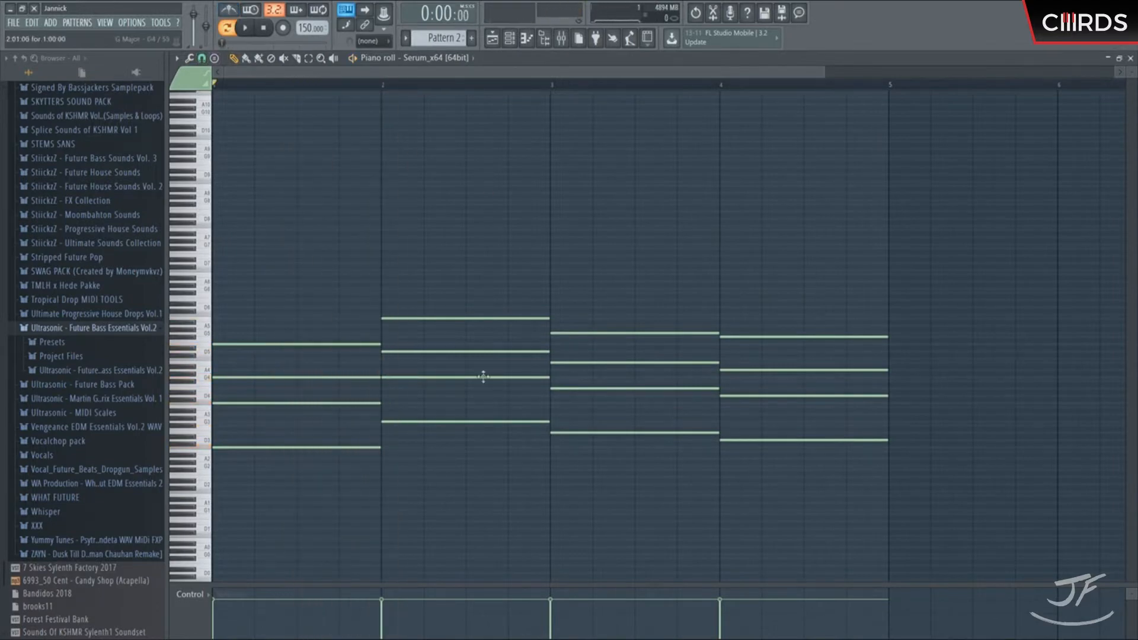
- Shorten the notes of the second bar's chord to three beats and play the pattern to check the gap
{"action": "left_click_drag", "start_coordinate": [542, 471], "coordinate": [504, 319]}
{"action": "left_click", "coordinate": [546, 247]}
{"action": "key", "text": "space"}
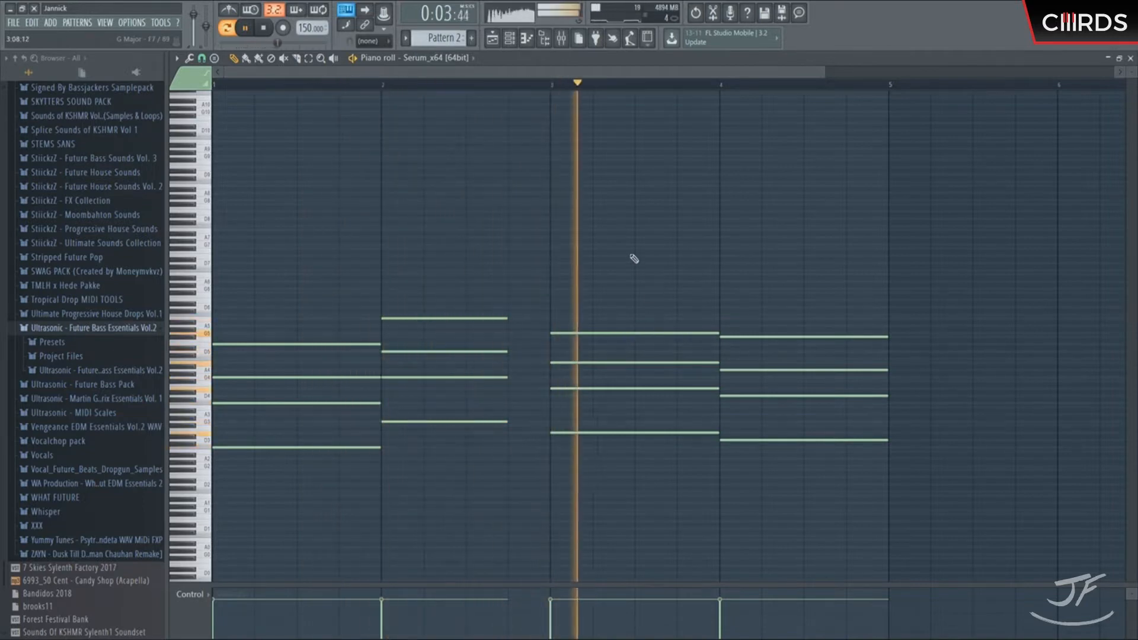
{"action": "key", "text": "space"}
- Shorten the notes of the third bar's chord to three beats, removing any stray notes, and listen to the result
{"action": "left_click_drag", "start_coordinate": [699, 329], "coordinate": [672, 440]}
{"action": "left_click", "coordinate": [721, 436]}
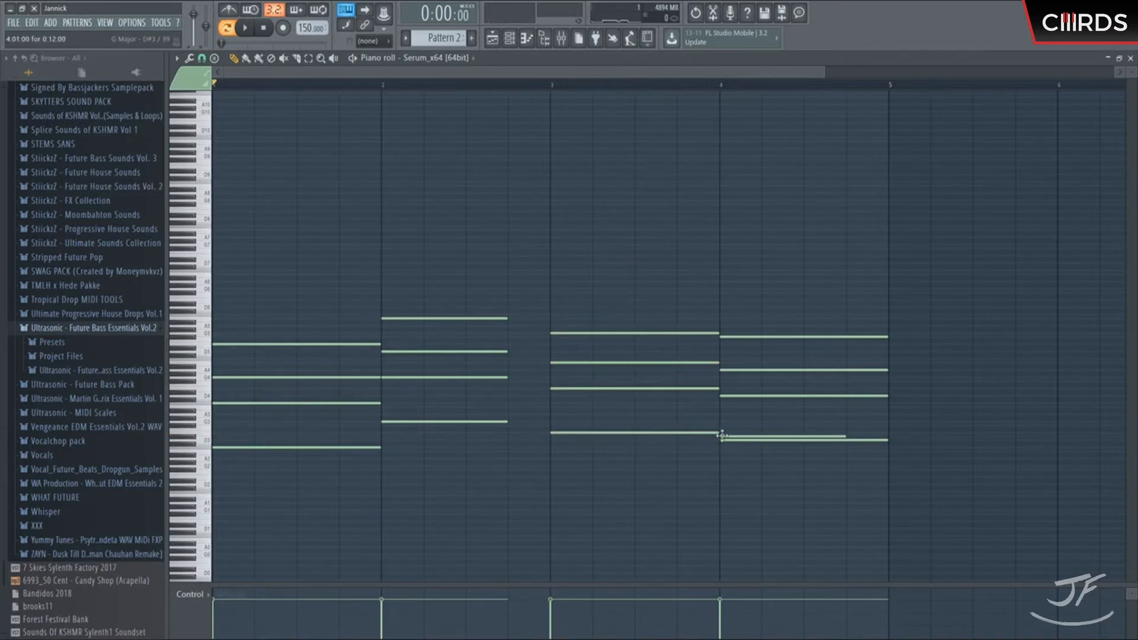
{"action": "right_click", "coordinate": [722, 437]}
{"action": "left_click_drag", "start_coordinate": [691, 325], "coordinate": [681, 445]}
{"action": "left_click", "coordinate": [716, 336]}
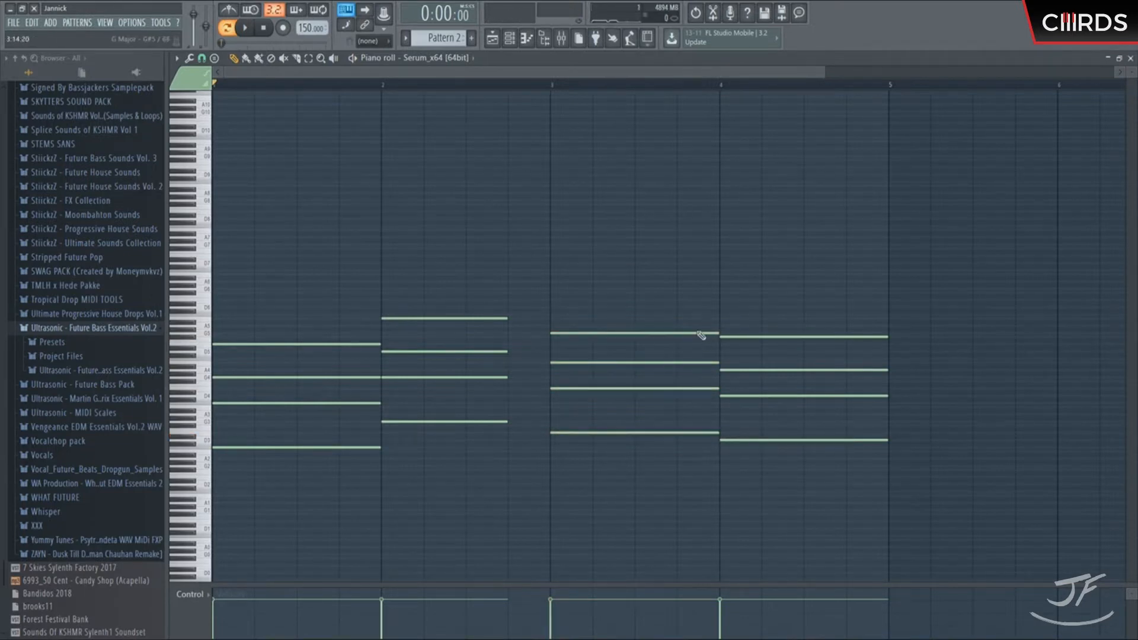
{"action": "left_click", "coordinate": [698, 346]}
{"action": "right_click", "coordinate": [697, 347]}
{"action": "left_click_drag", "start_coordinate": [689, 333], "coordinate": [676, 433]}
{"action": "left_click", "coordinate": [694, 274]}
{"action": "key", "text": "space"}
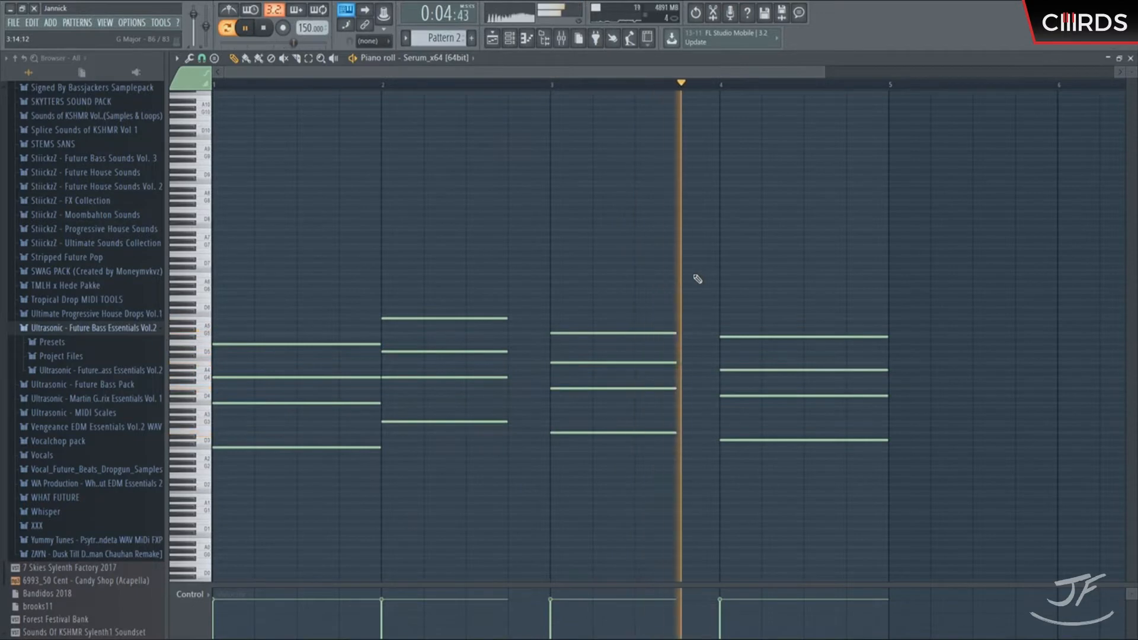
{"action": "key", "text": "space"}
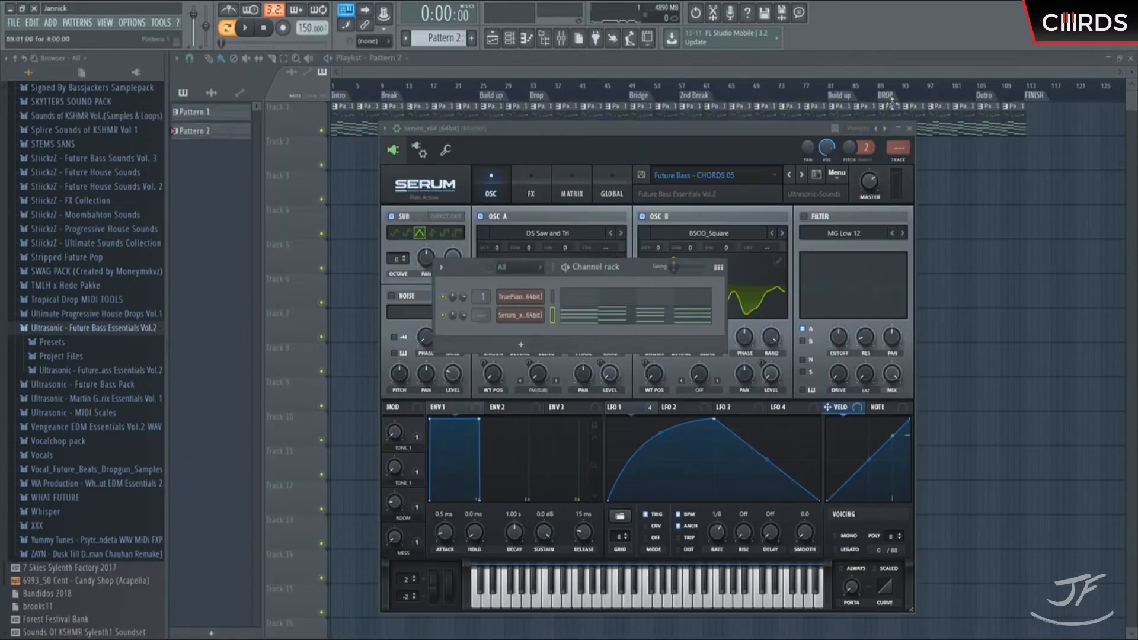
- Clear the plugin windows off the Playlist and place four Pattern 2 clips on Track 3 from the Drop marker to the Bridge
{"action": "key", "text": "F12"}
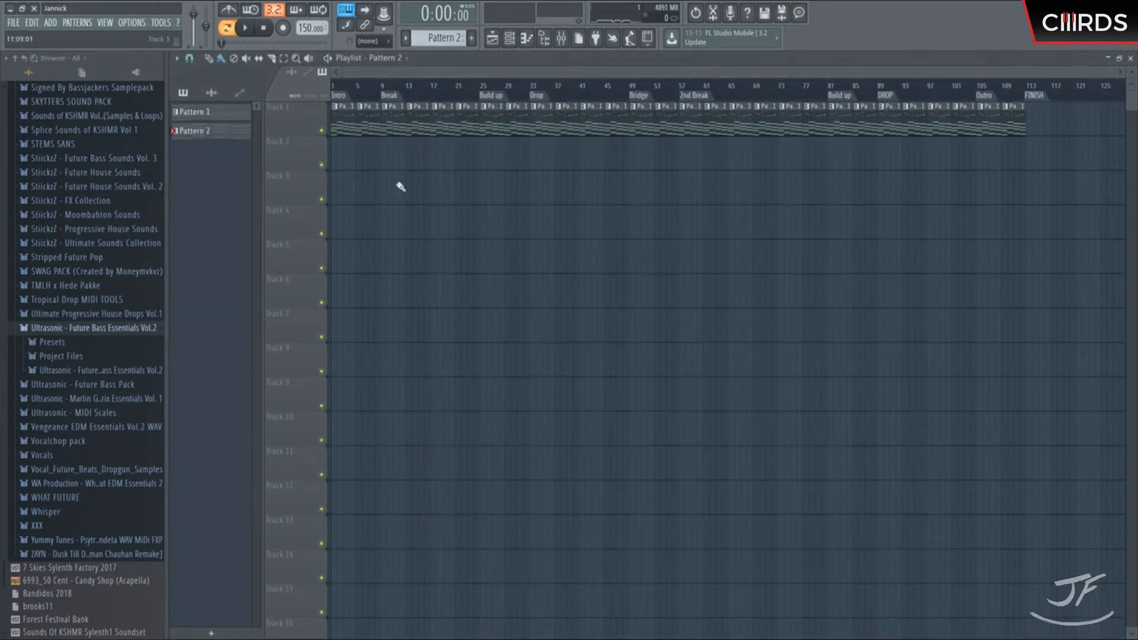
{"action": "double_click", "coordinate": [534, 192]}
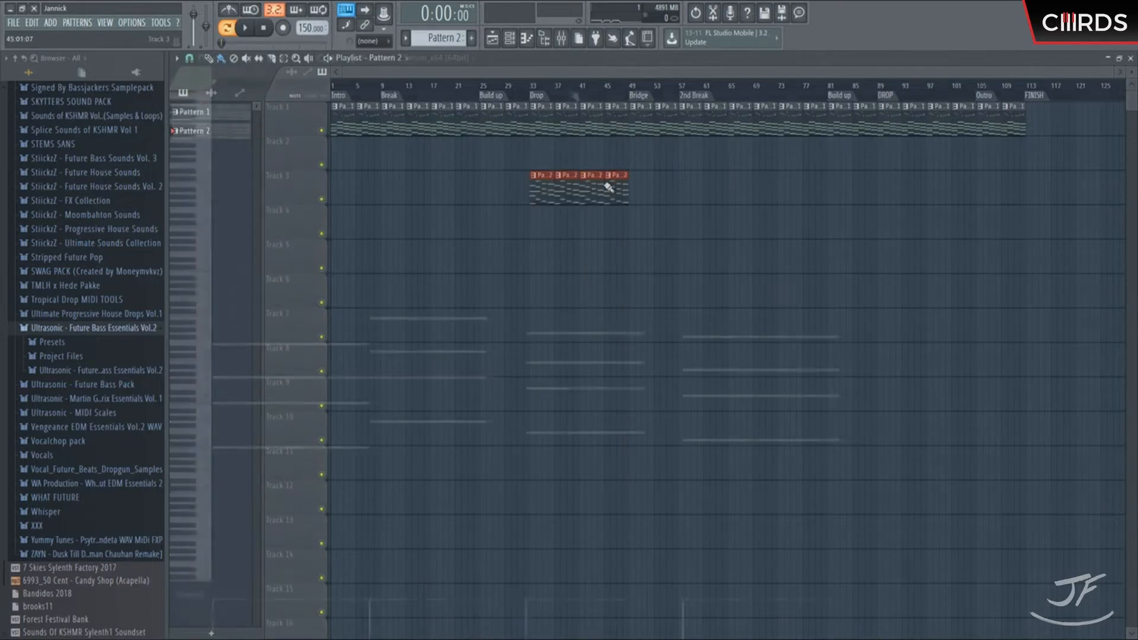
- Delete the chord notes from the Top melo channel in Pattern 3, keeping only the melody, and zoom in on it
{"action": "left_click", "coordinate": [510, 39]}
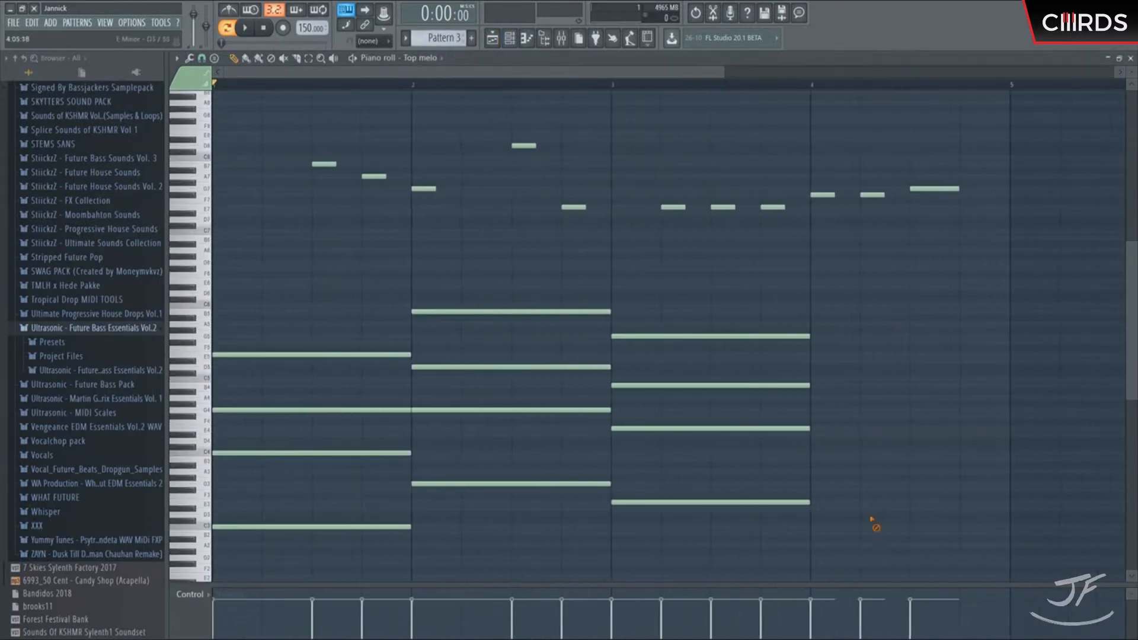
{"action": "mouse_move", "coordinate": [872, 520]}
{"action": "left_mouse_down"}
{"action": "mouse_move", "coordinate": [546, 331]}
{"action": "mouse_move", "coordinate": [348, 348]}
{"action": "left_mouse_up"}
{"action": "right_click", "coordinate": [476, 339], "text": "ctrl"}
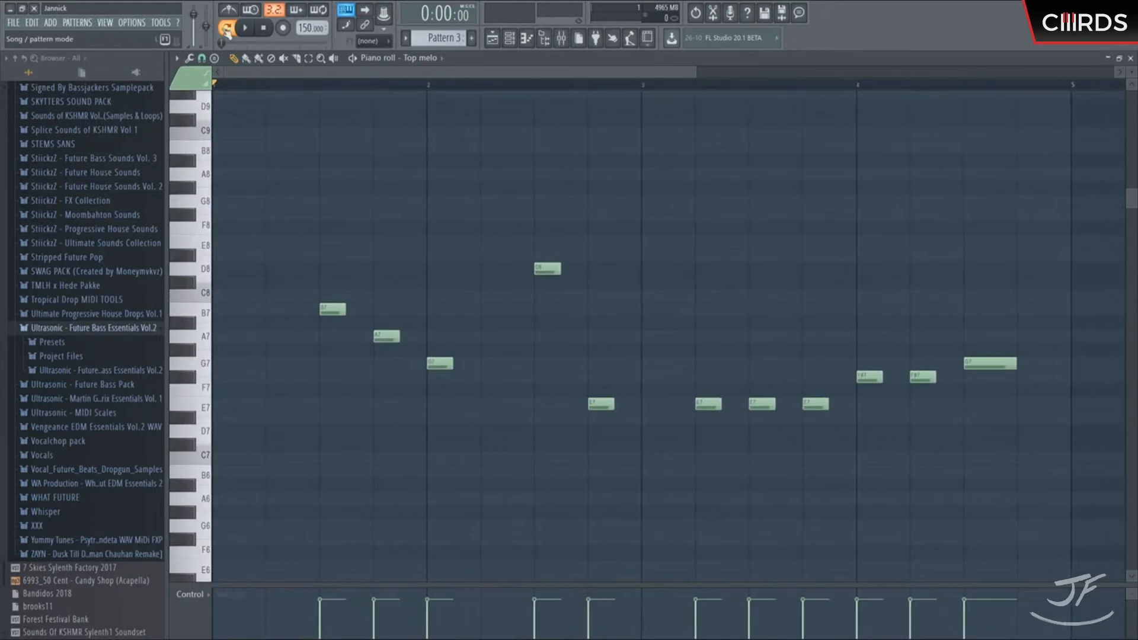
- Play the Top melo melody and open its Serum window from the channel rack
{"action": "key", "text": "space"}
{"action": "key", "text": "F6"}
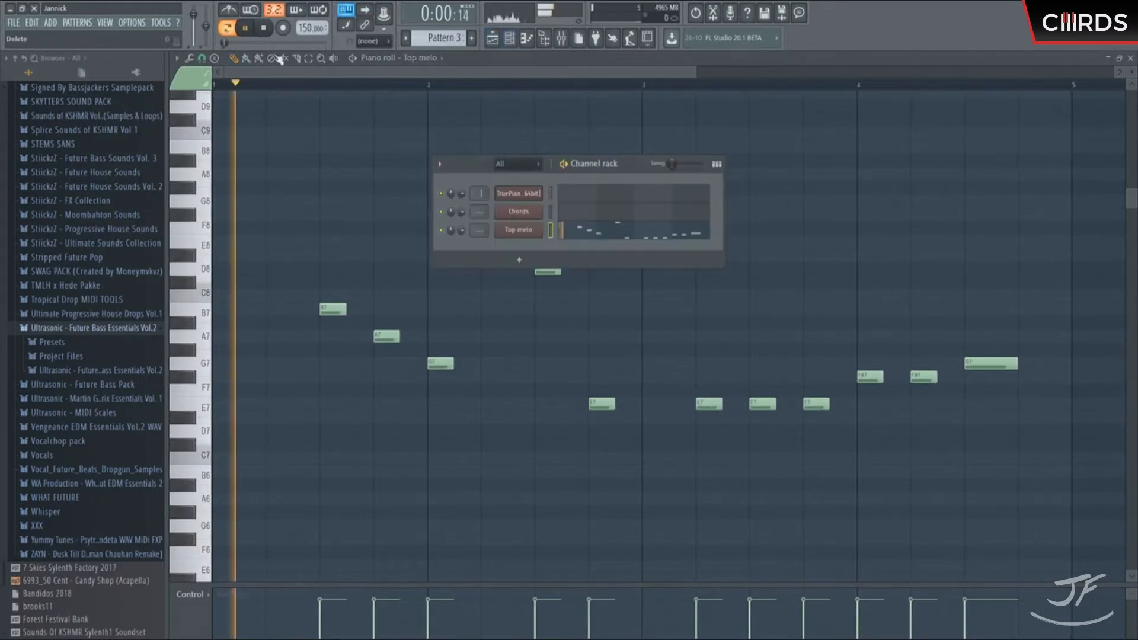
{"action": "left_click", "coordinate": [519, 230]}
{"action": "key", "text": "space"}
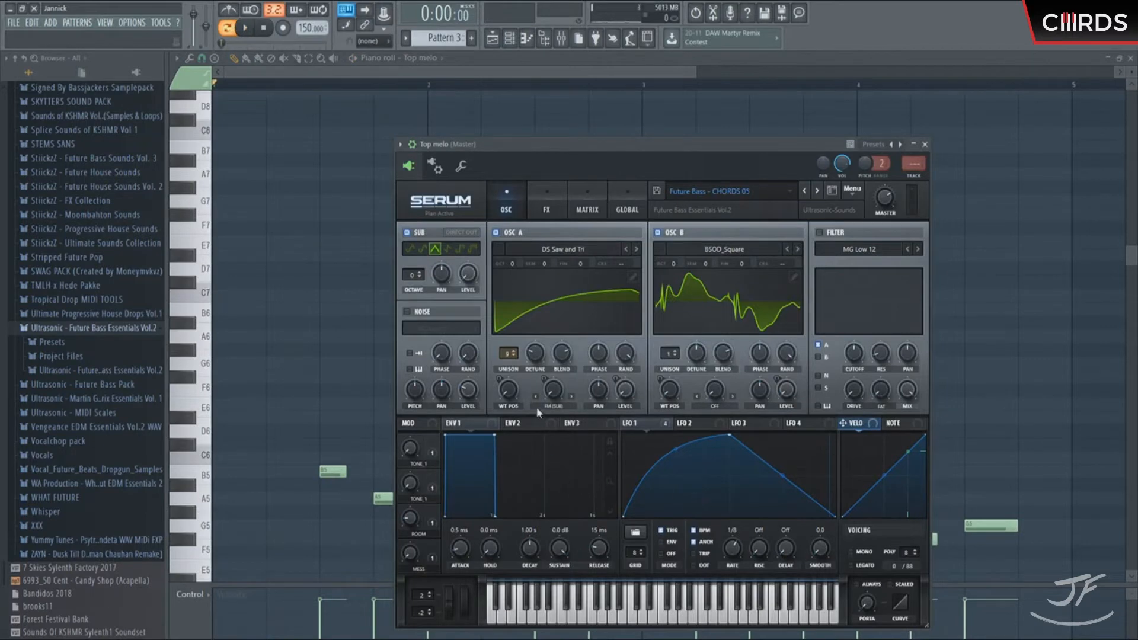
- Return to the Top melo piano roll, bring the whole melody into view and listen to it
{"action": "left_click", "coordinate": [567, 71]}
{"action": "scroll", "coordinate": [562, 84], "scroll_direction": "down", "scroll_amount": 3}
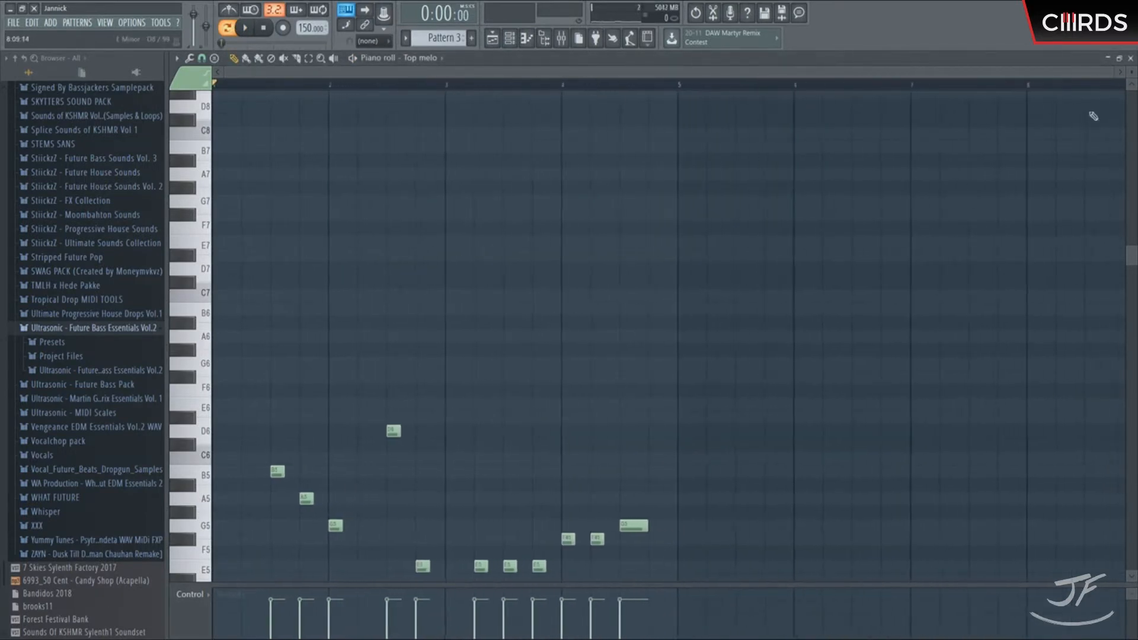
{"action": "left_click", "coordinate": [1134, 83]}
{"action": "left_click_drag", "start_coordinate": [1133, 72], "coordinate": [1133, 83]}
{"action": "scroll", "coordinate": [949, 219], "scroll_direction": "down", "scroll_amount": 3}
{"action": "key", "text": "space"}
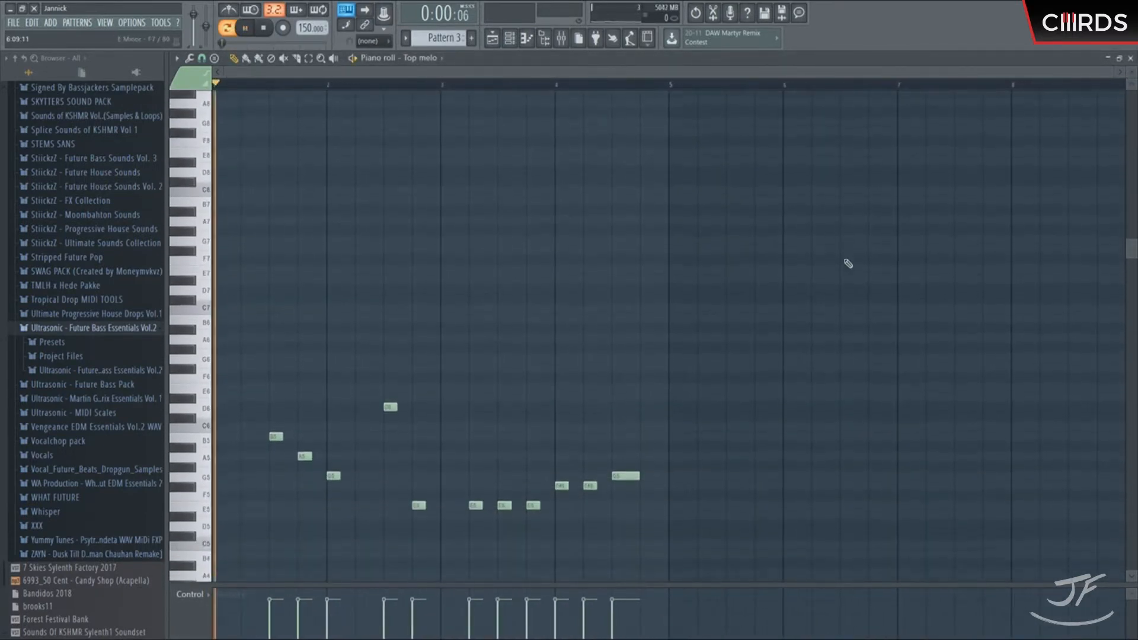
{"action": "scroll", "coordinate": [696, 232], "scroll_direction": "down", "scroll_amount": 4}
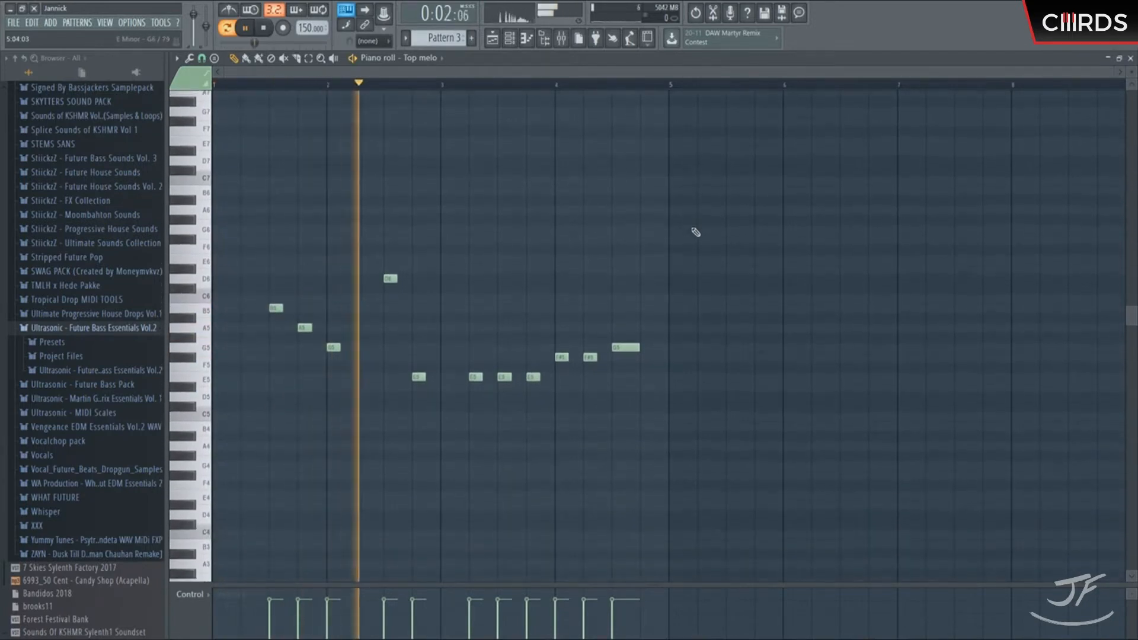
{"action": "scroll", "coordinate": [699, 237], "scroll_direction": "down", "scroll_amount": 1}
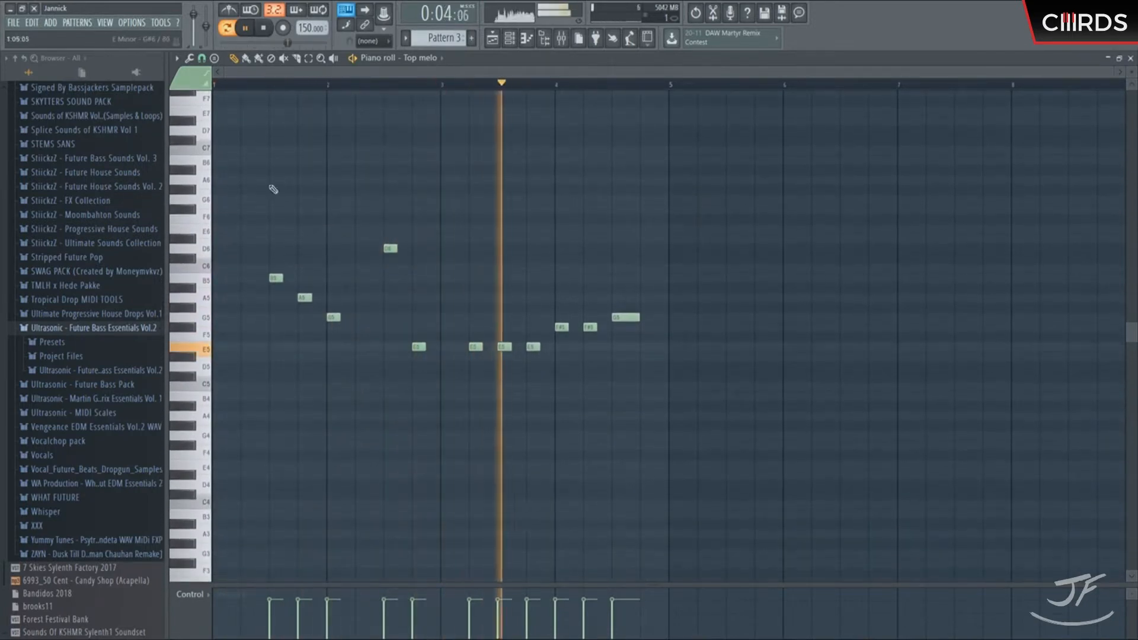
{"action": "key", "text": "space"}
- Listen to the Drop in the Playlist and expand the sample folder inside Ultrasonic - Future Bass Essentials Vol.2 in the browser
{"action": "key", "text": "space"}
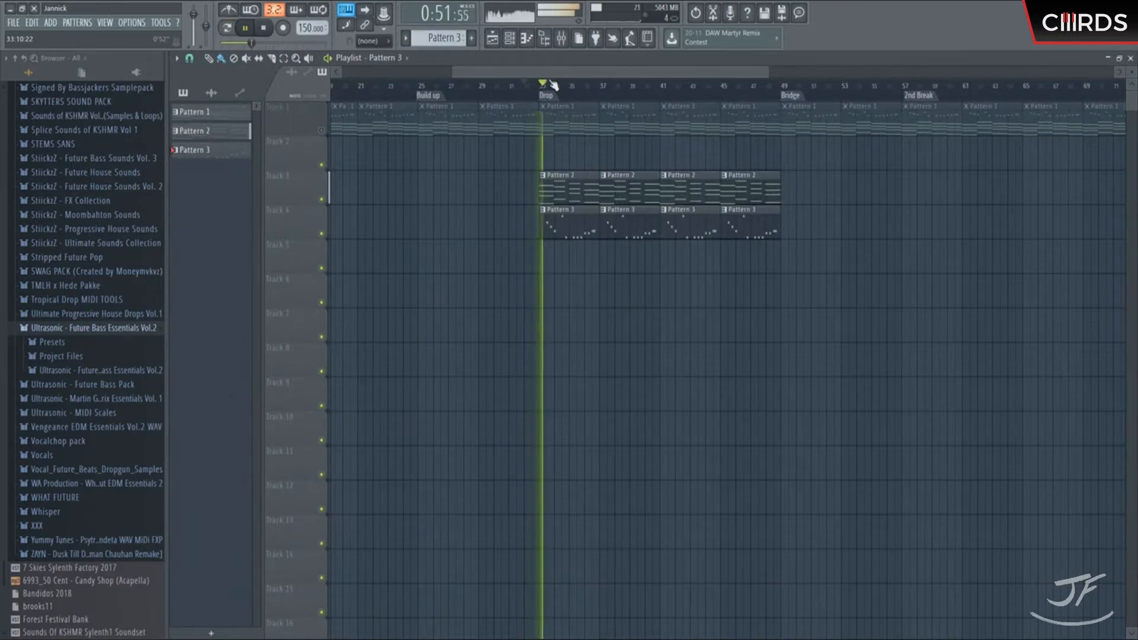
{"action": "scroll", "coordinate": [563, 89], "scroll_direction": "up", "scroll_amount": 3}
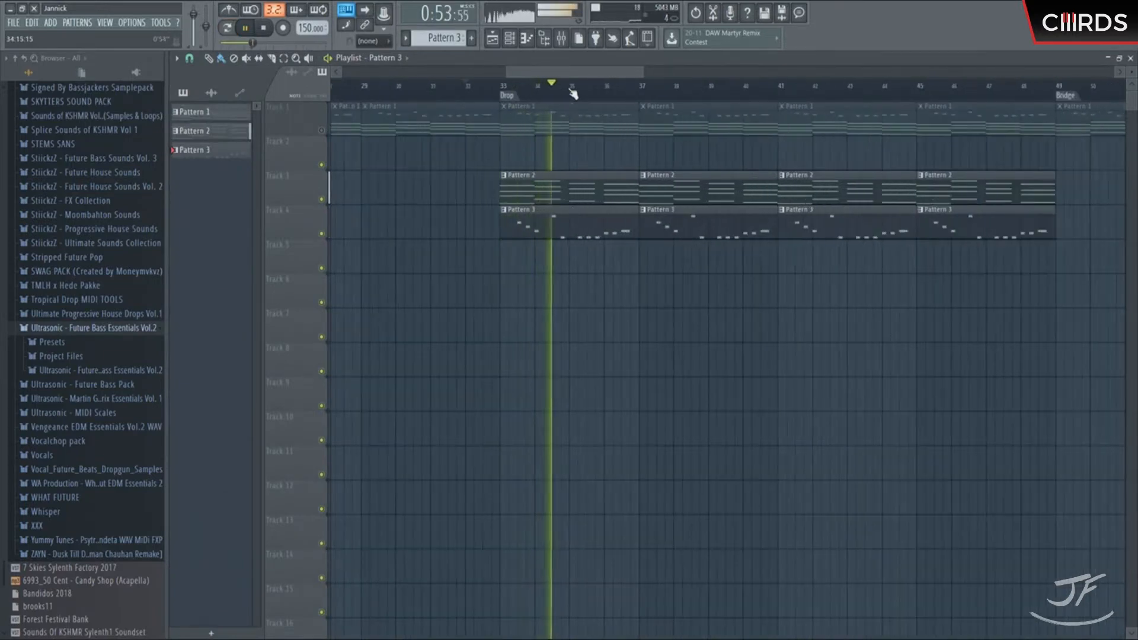
{"action": "scroll", "coordinate": [587, 89], "scroll_direction": "up", "scroll_amount": 3}
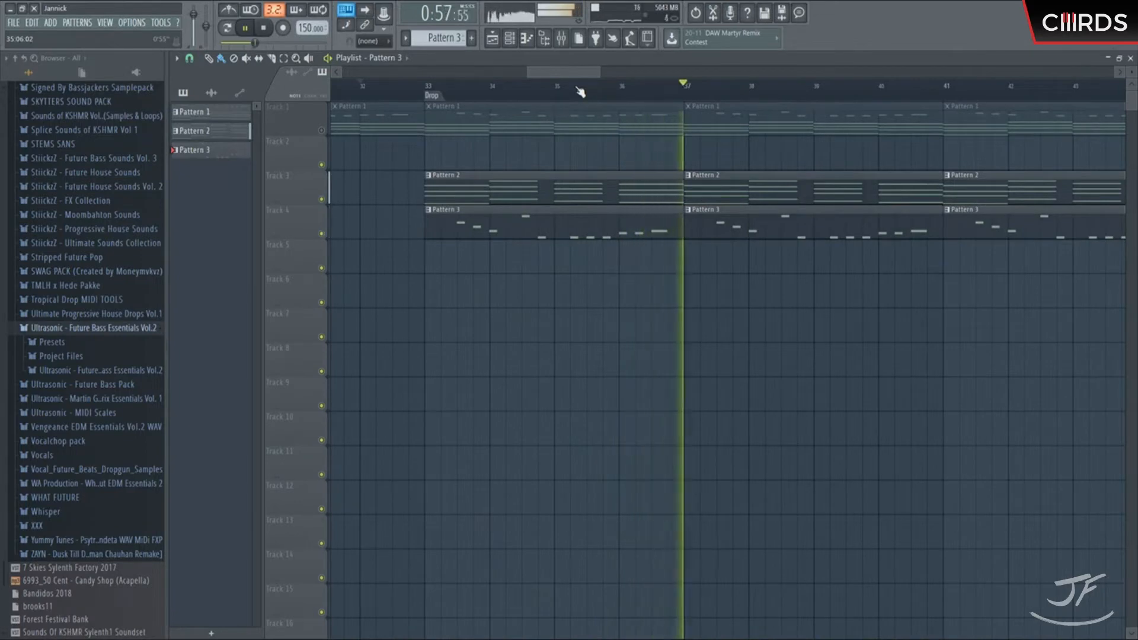
{"action": "scroll", "coordinate": [580, 92], "scroll_direction": "down", "scroll_amount": 4}
{"action": "scroll", "coordinate": [584, 90], "scroll_direction": "down", "scroll_amount": 2}
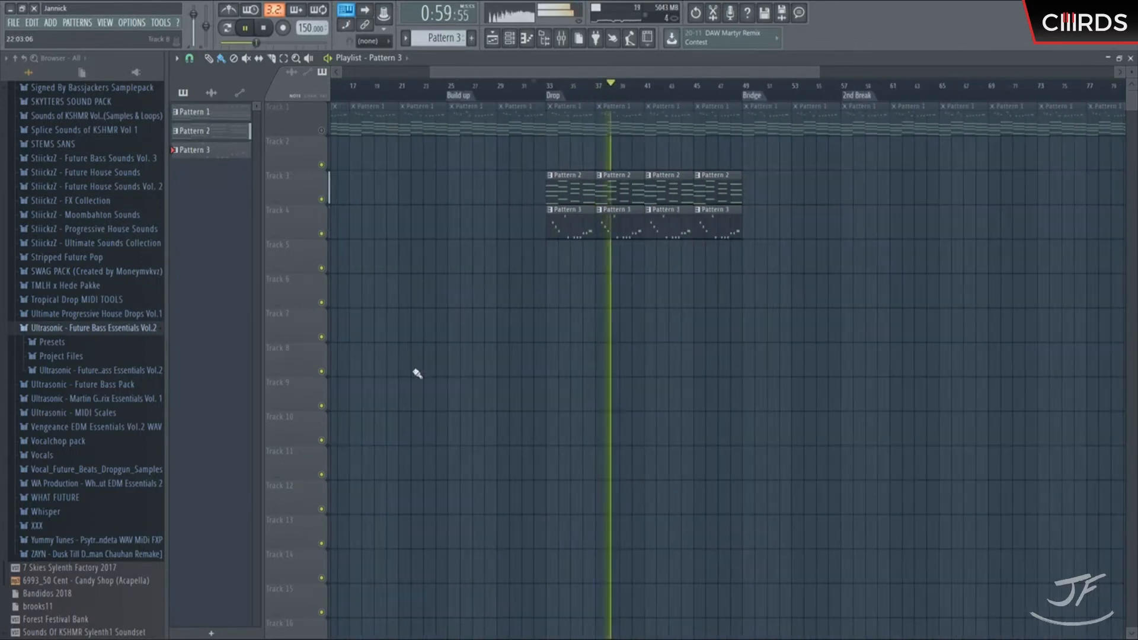
{"action": "left_click", "coordinate": [126, 371]}
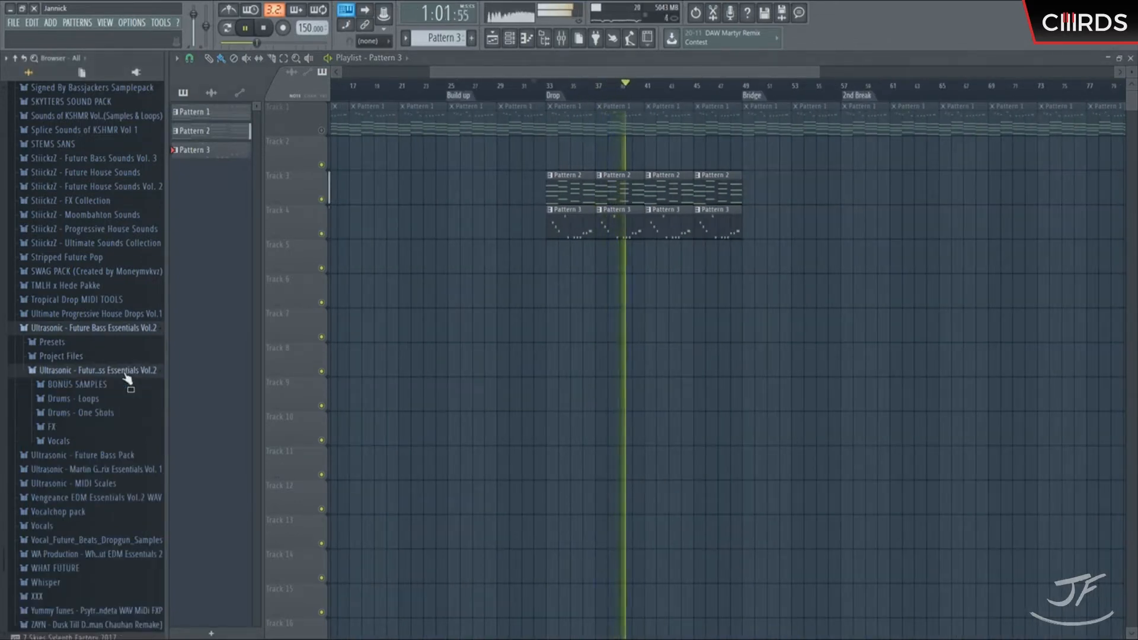
{"action": "scroll", "coordinate": [576, 88], "scroll_direction": "up", "scroll_amount": 3}
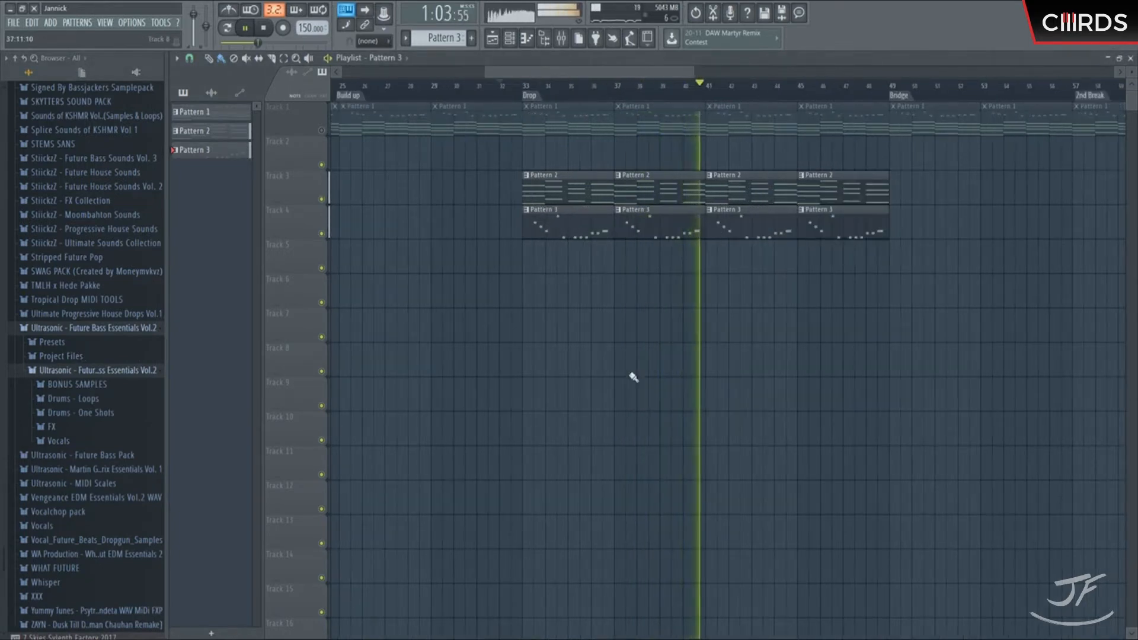
{"action": "scroll", "coordinate": [631, 376], "scroll_direction": "down", "scroll_amount": 2}
{"action": "key", "text": "space"}
- Switch to Pattern 2 with the channel rack showing and add another Serum_x64 channel
{"action": "scroll", "coordinate": [559, 279], "scroll_direction": "up", "scroll_amount": 3}
{"action": "scroll", "coordinate": [501, 172], "scroll_direction": "up", "scroll_amount": 1}
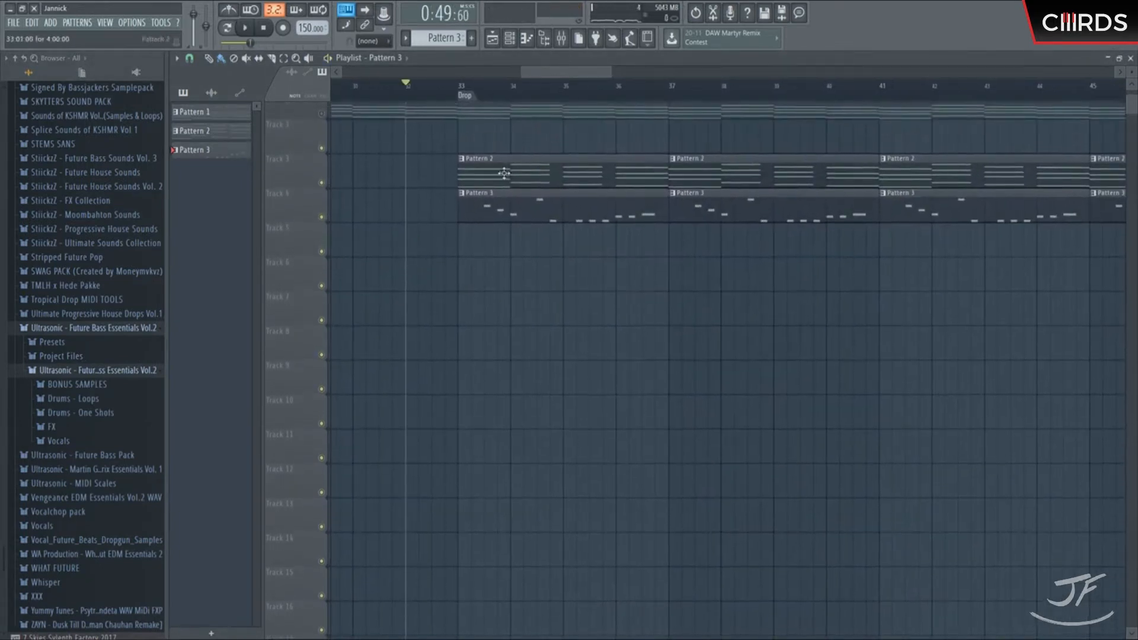
{"action": "left_click", "coordinate": [508, 42]}
{"action": "scroll", "coordinate": [435, 37], "scroll_direction": "up", "scroll_amount": 1}
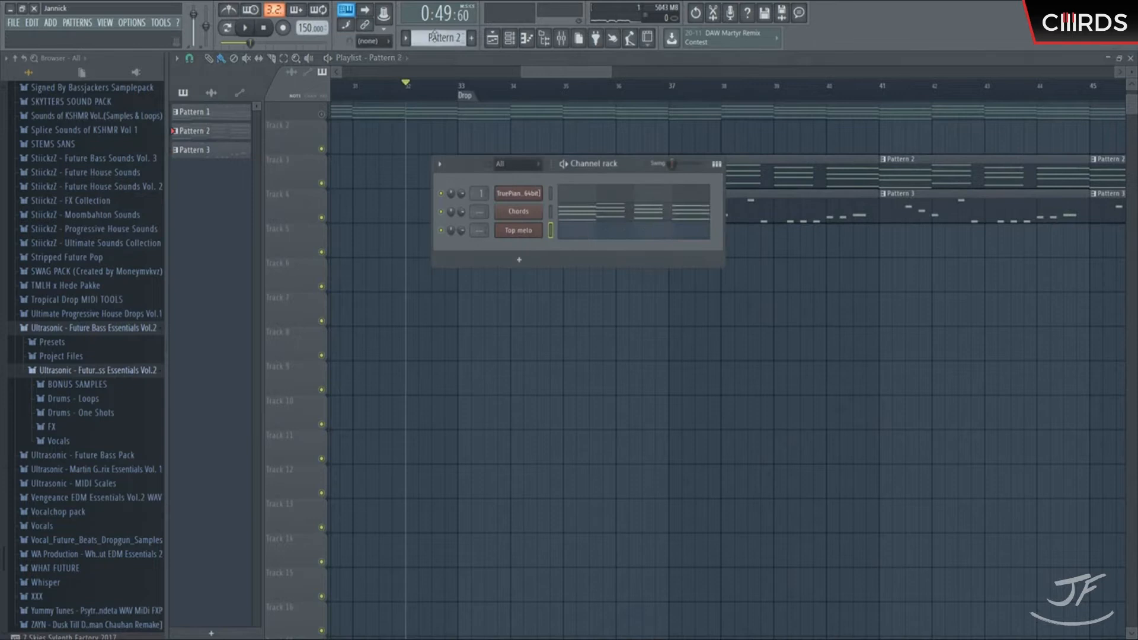
{"action": "left_click", "coordinate": [521, 215]}
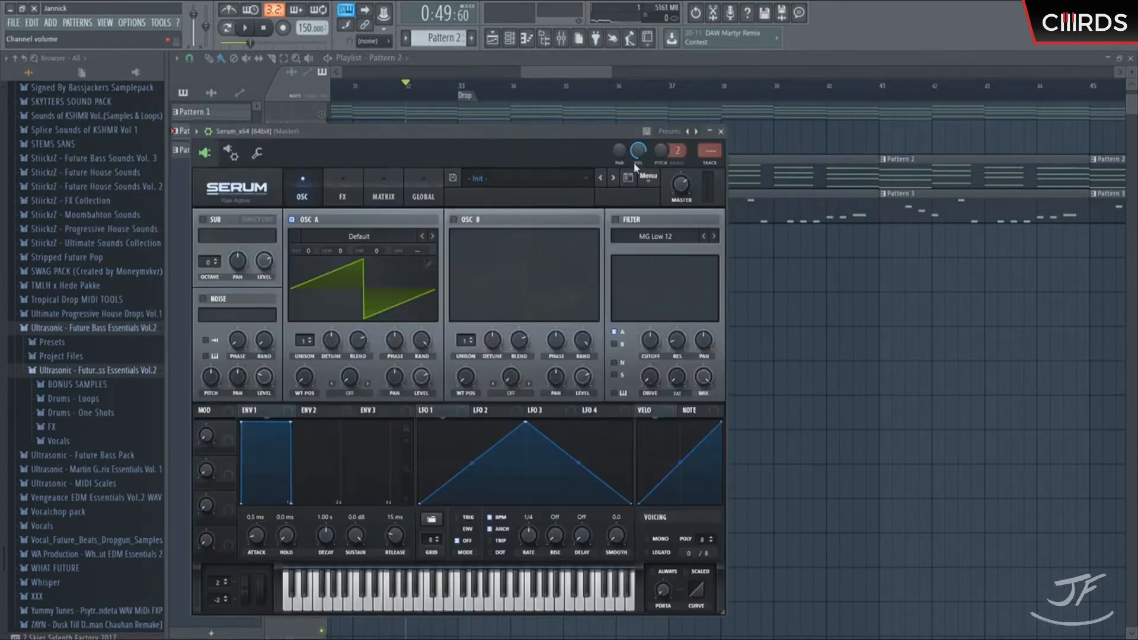
- Create Pattern 4 and rename the new Serum channel as Bass
{"action": "left_click", "coordinate": [510, 39]}
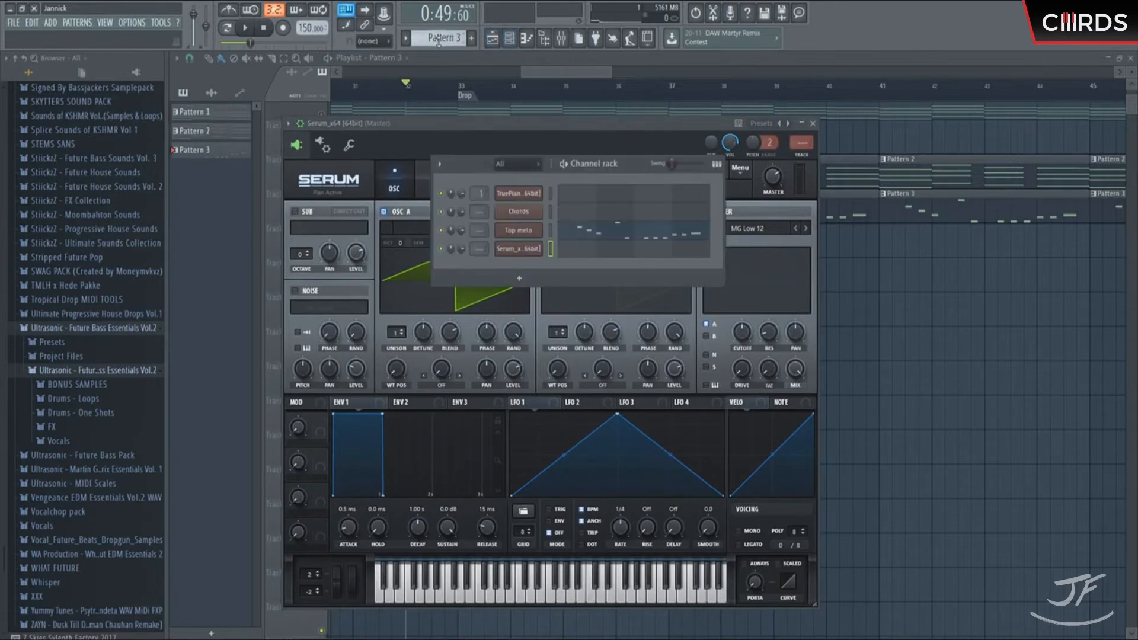
{"action": "key", "text": "F4"}
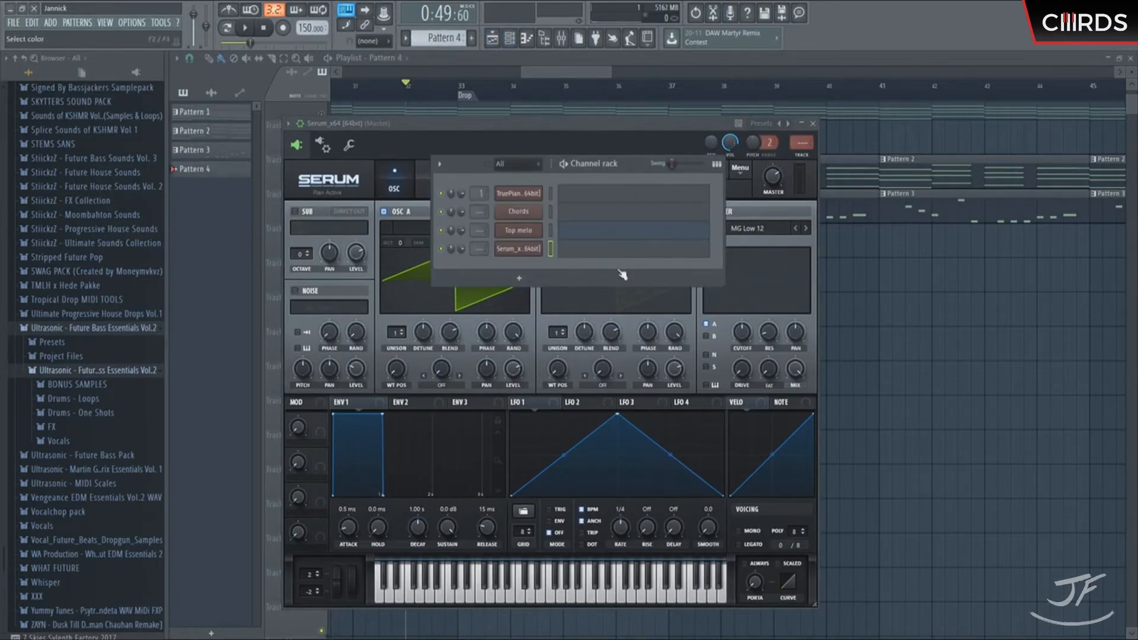
{"action": "type", "text": "Bass"}
{"action": "key", "text": "Return"}
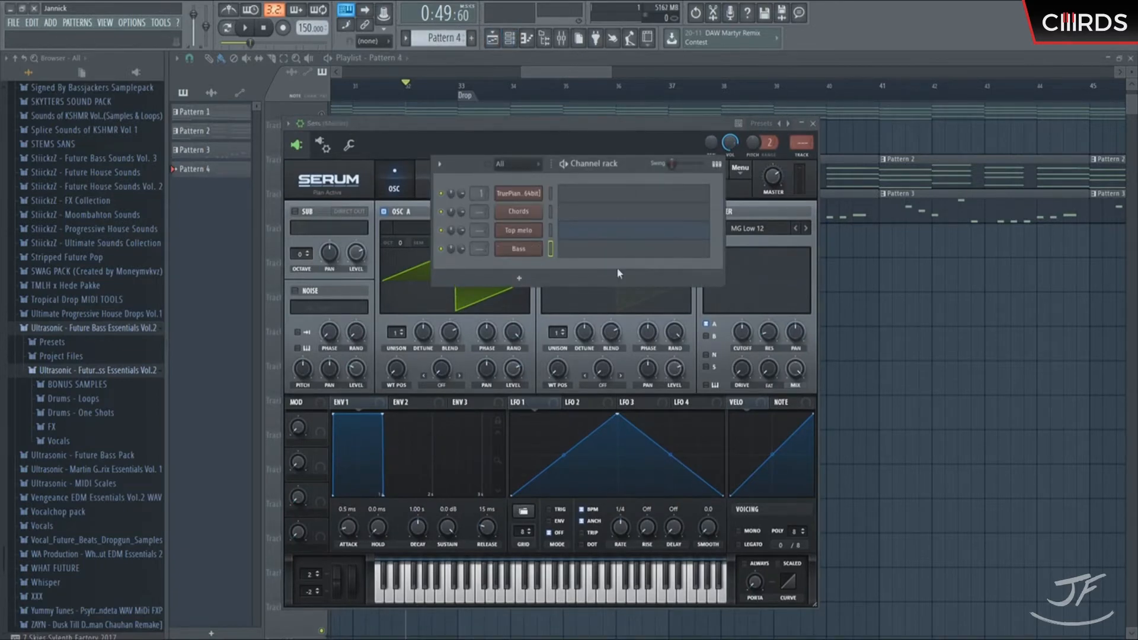